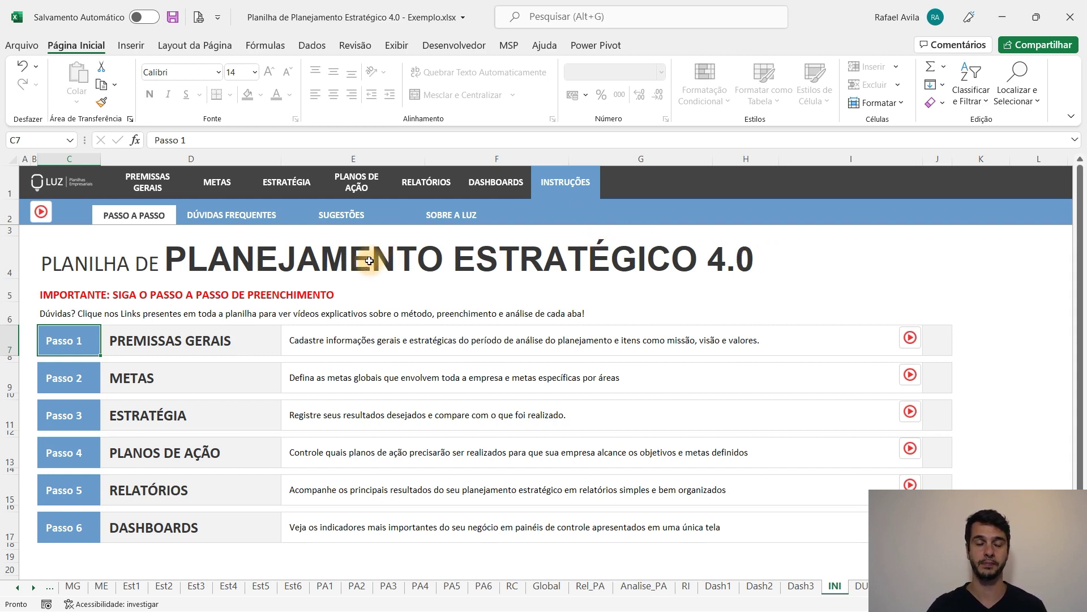
# - Look through the Premissas Gerais and Metas sheets, then open the Comercial strategy sheet
pyautogui.click(152, 176)
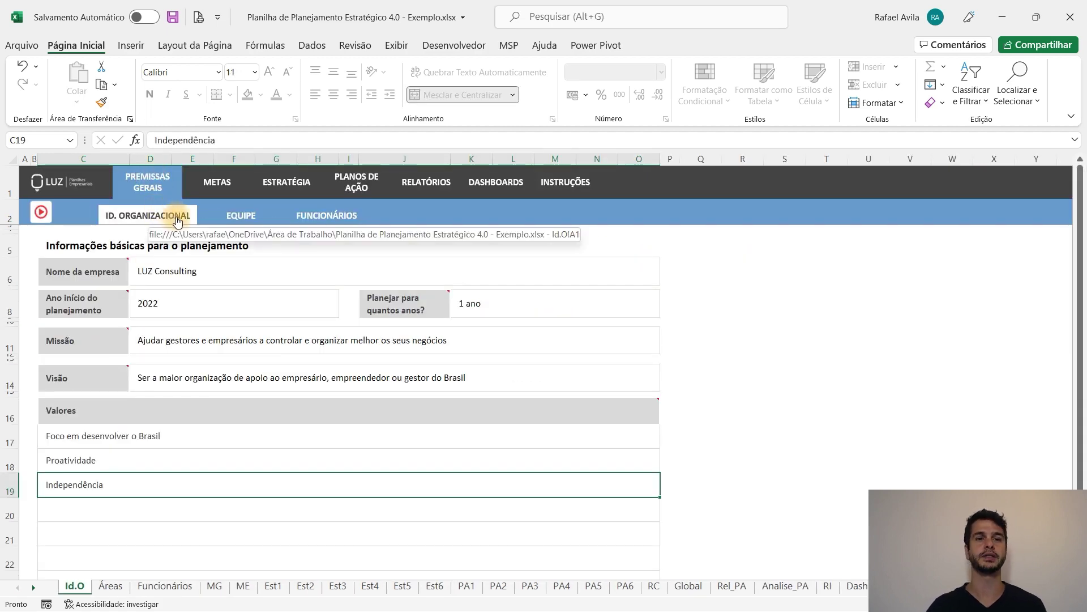
pyautogui.click(238, 216)
pyautogui.click(330, 219)
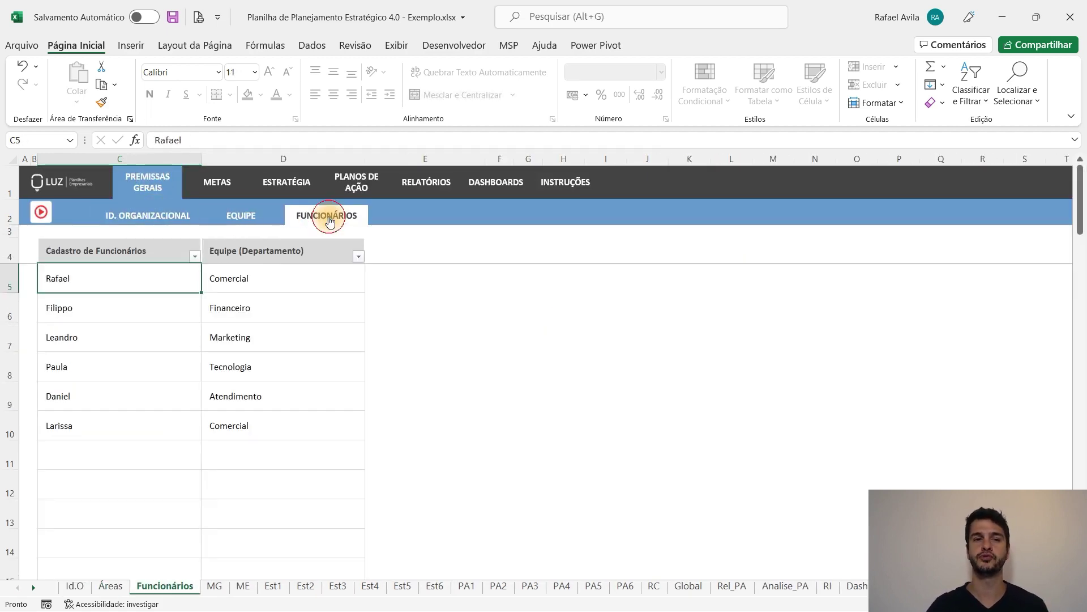
pyautogui.click(215, 182)
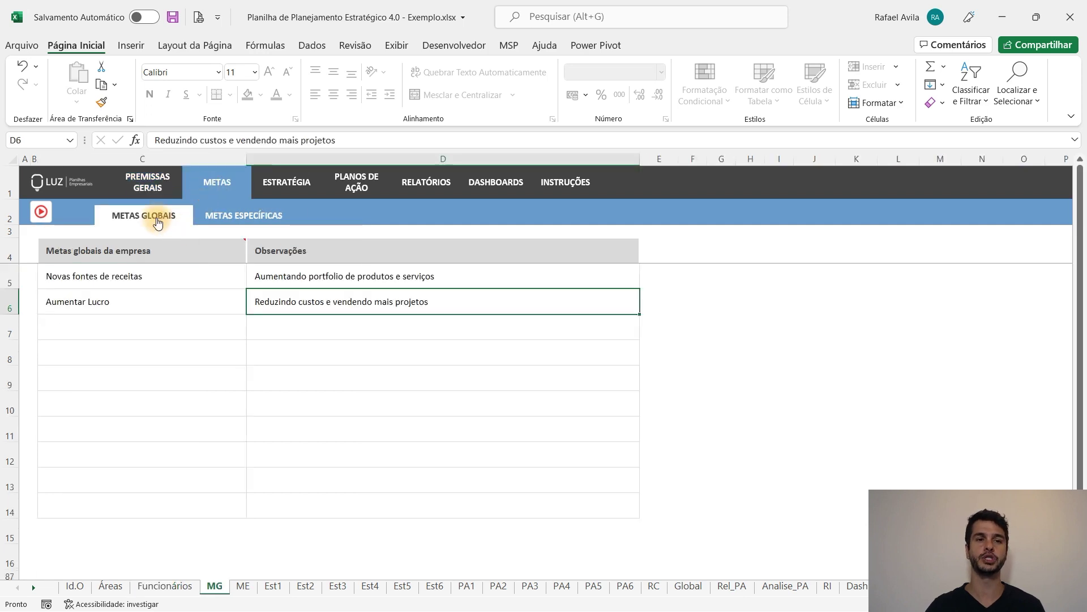
pyautogui.click(250, 217)
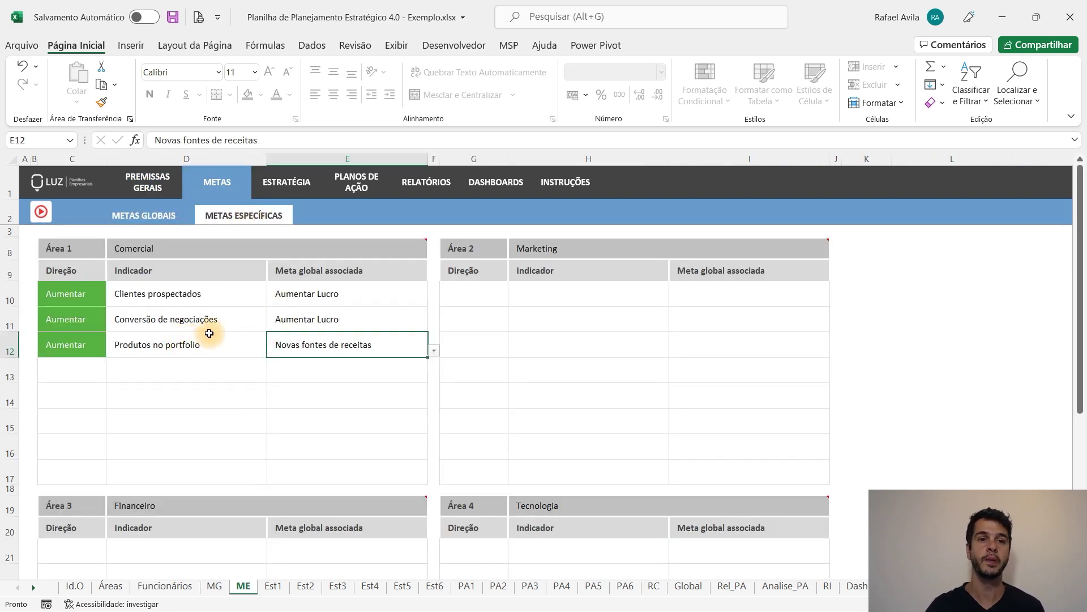
pyautogui.click(294, 196)
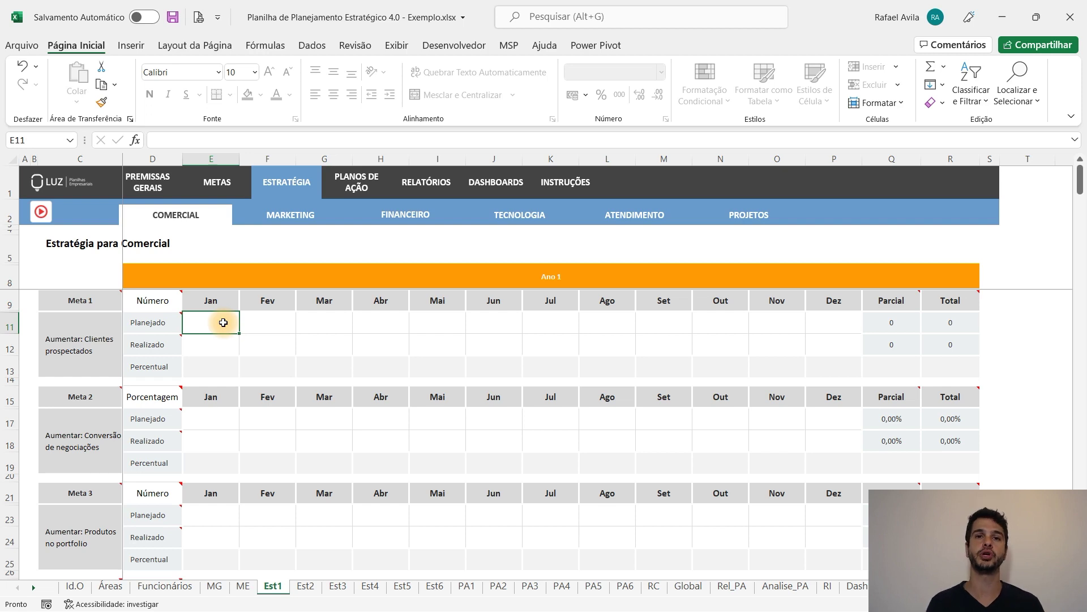
# - Enter planned values for Meta 1 in the last quarter: 100 for December, 90 for November and 80 for October
pyautogui.click(830, 322)
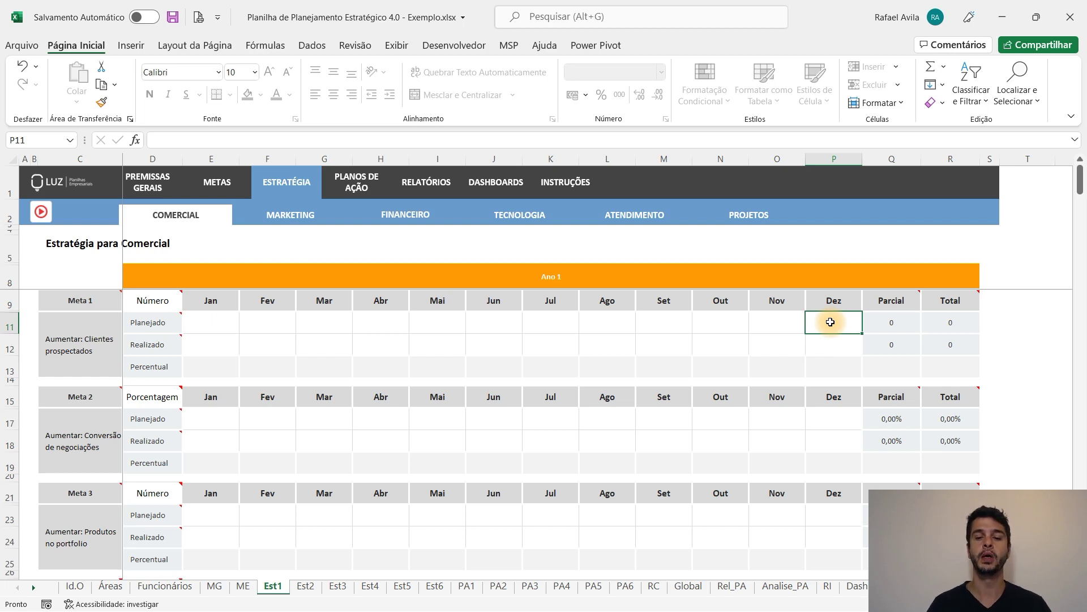
pyautogui.write('100')
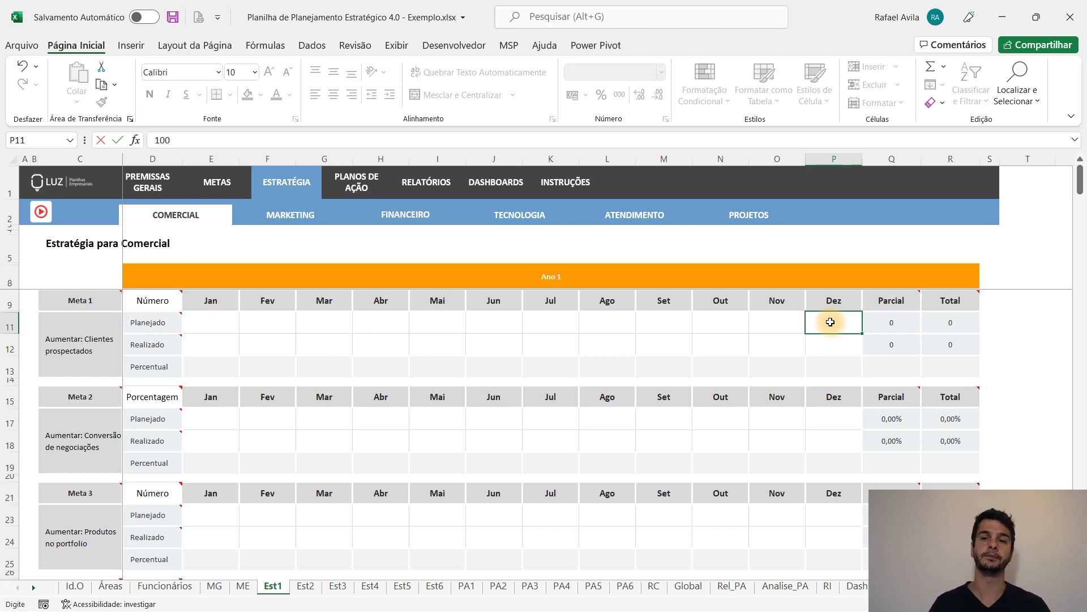
pyautogui.press('Return')
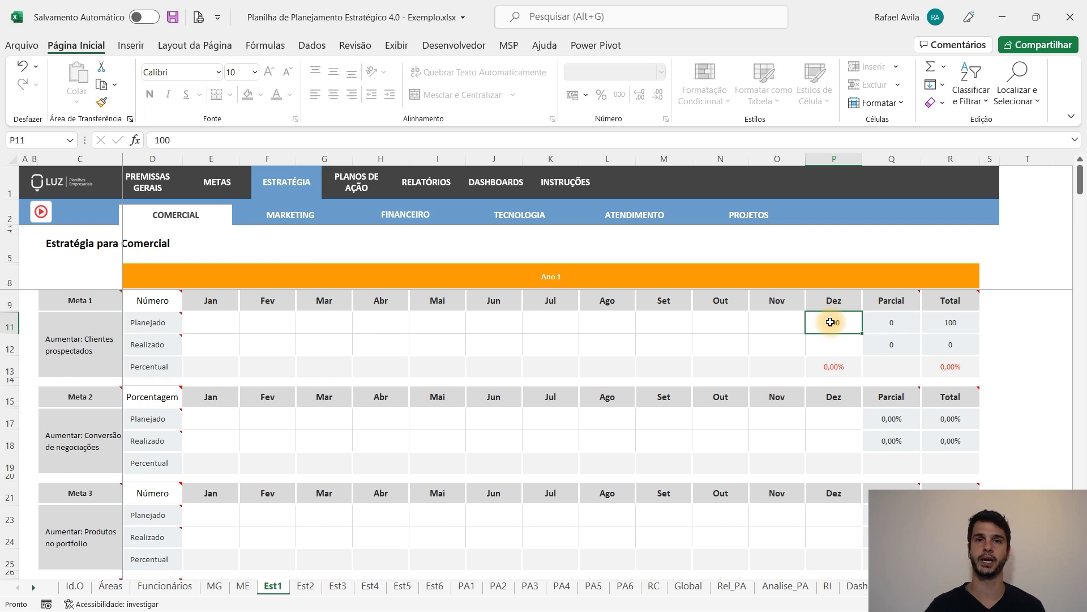
pyautogui.click(787, 323)
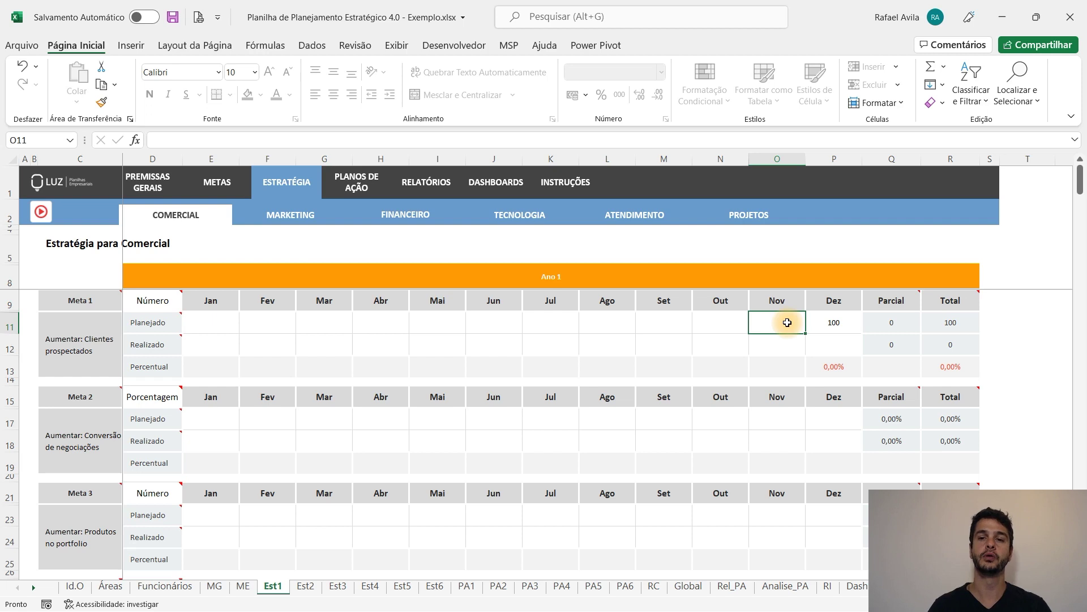
pyautogui.write('90')
pyautogui.press('Left')
pyautogui.write('80')
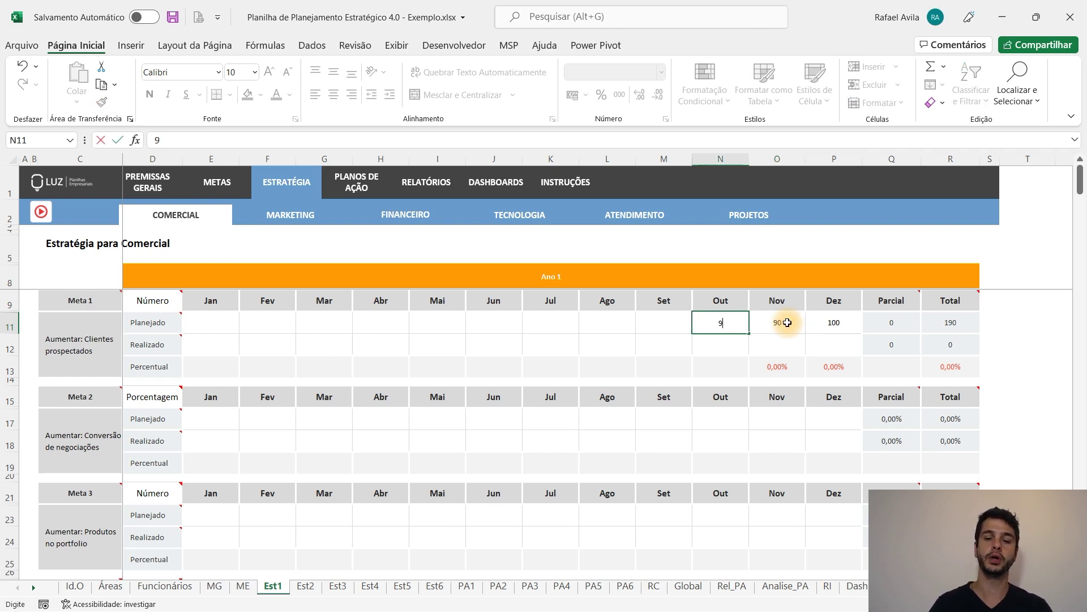
pyautogui.press('Return')
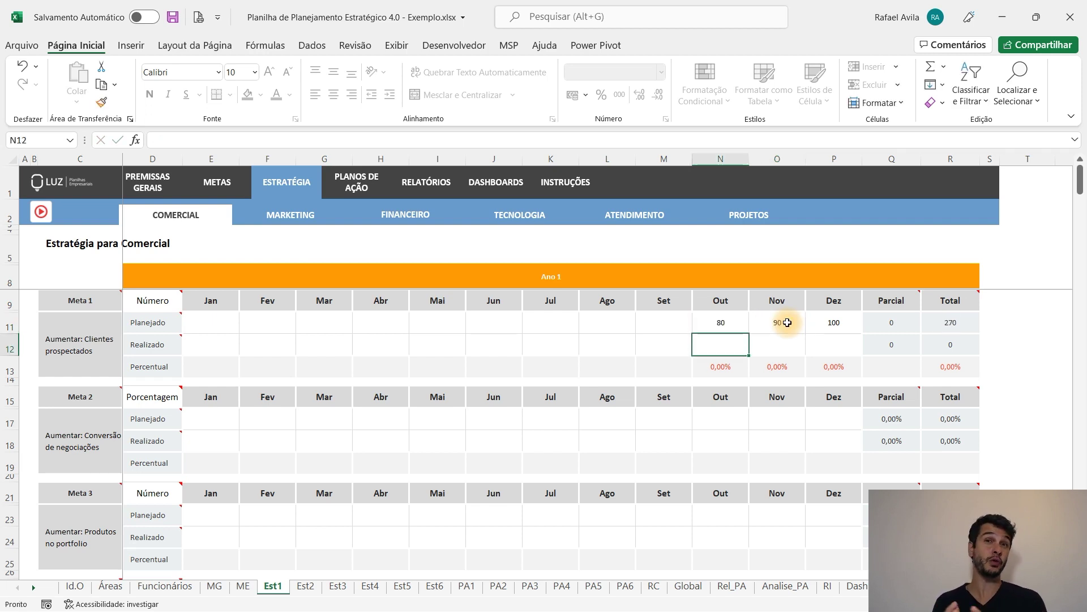
pyautogui.click(729, 326)
pyautogui.click(775, 325)
pyautogui.click(824, 323)
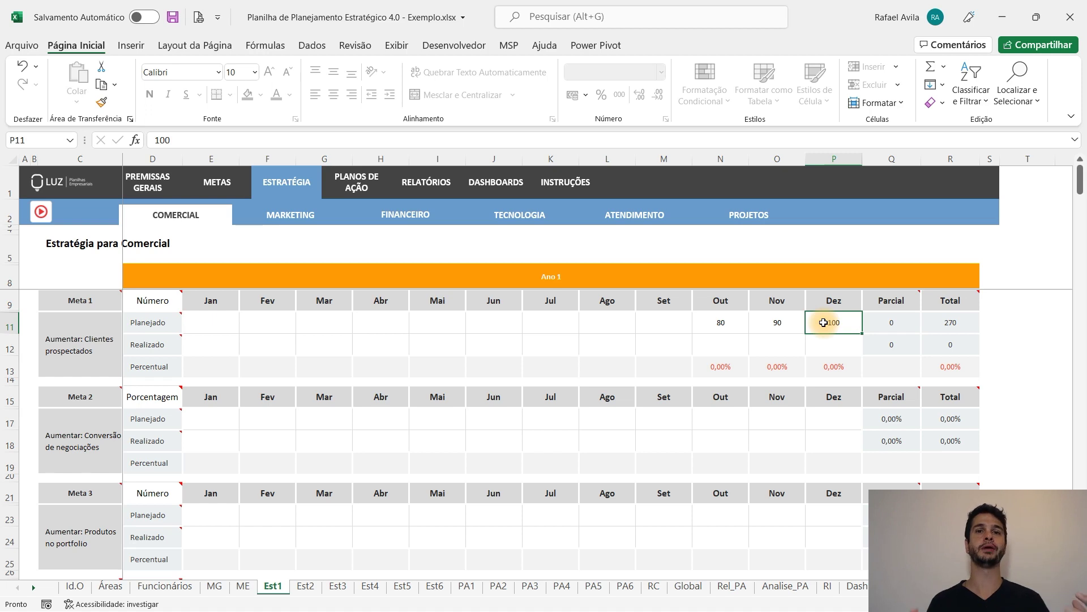
# - Enter 110 as the planned January value for Meta 1
pyautogui.click(215, 321)
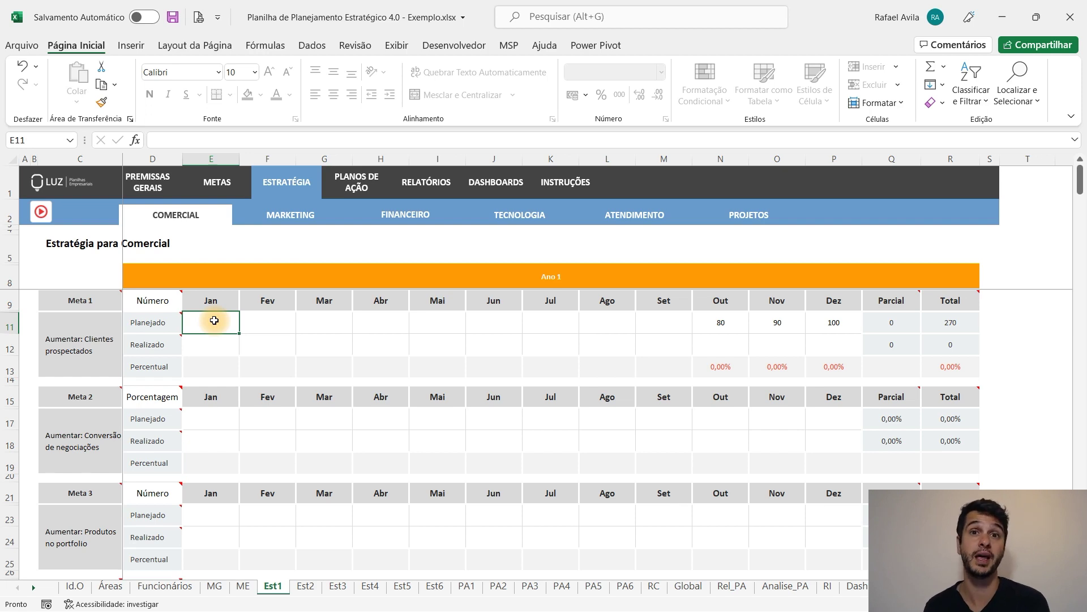
pyautogui.write('110')
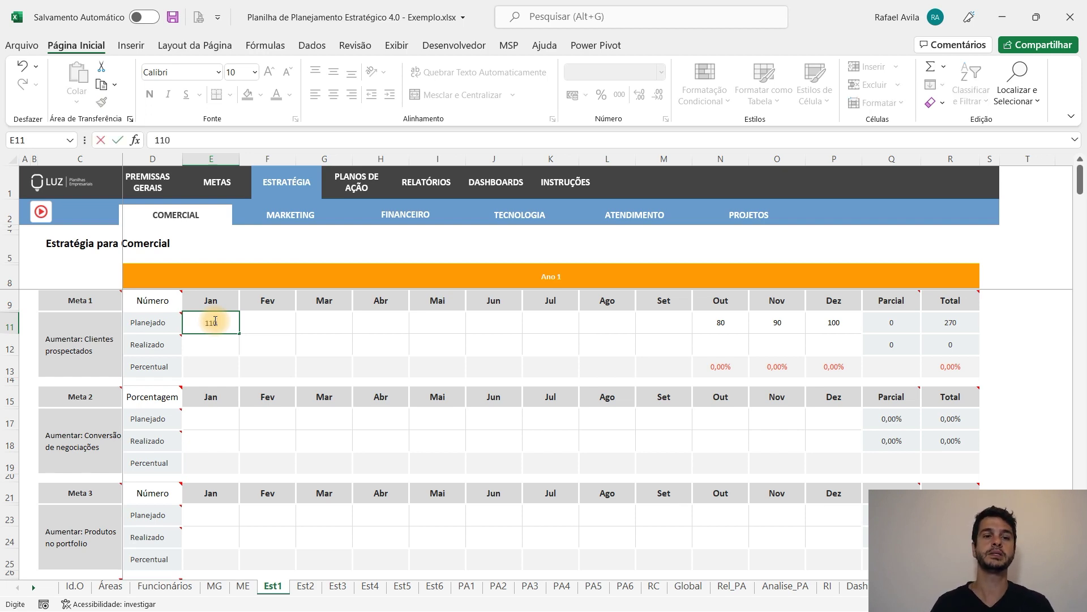
pyautogui.press('Return')
pyautogui.click(214, 321)
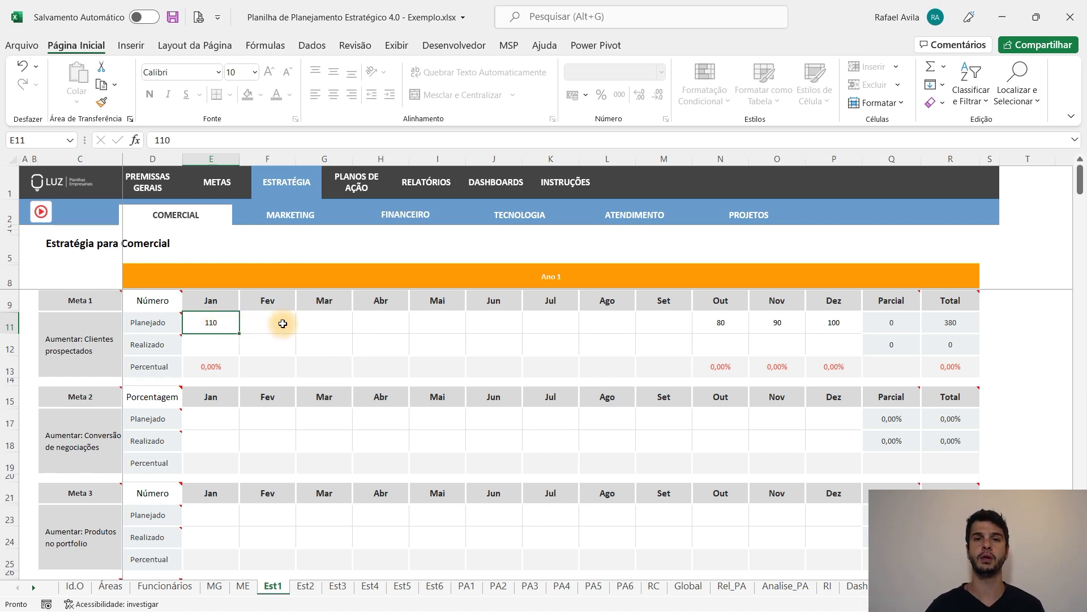
# - Clear the planned October, November and December values of Meta 1
pyautogui.click(718, 333)
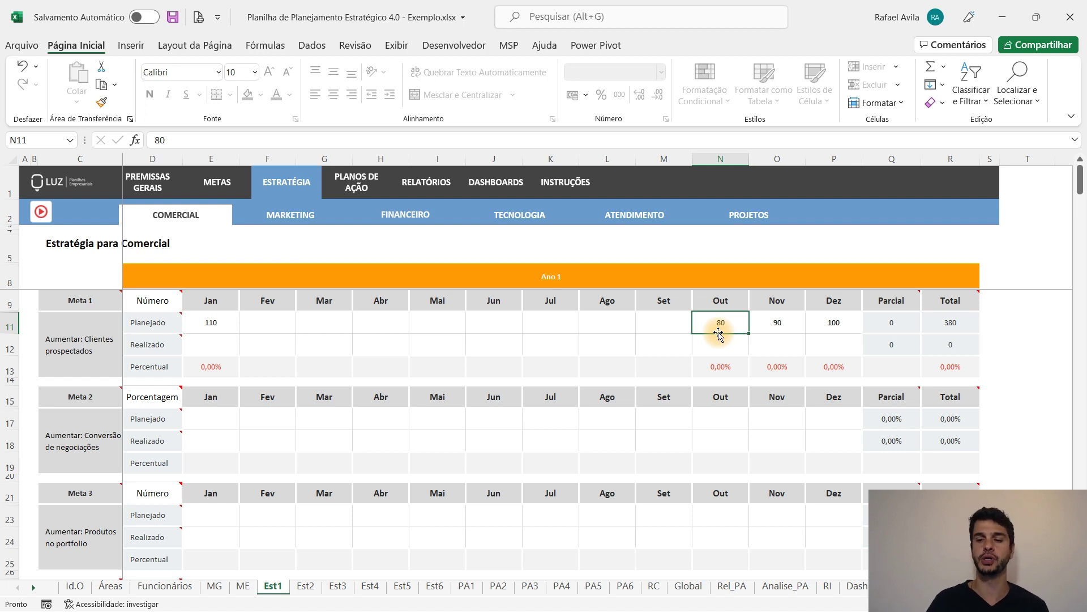
pyautogui.press('Delete')
pyautogui.press('Right')
pyautogui.press('Delete')
pyautogui.press('Right')
pyautogui.press('Delete')
pyautogui.press('Left')
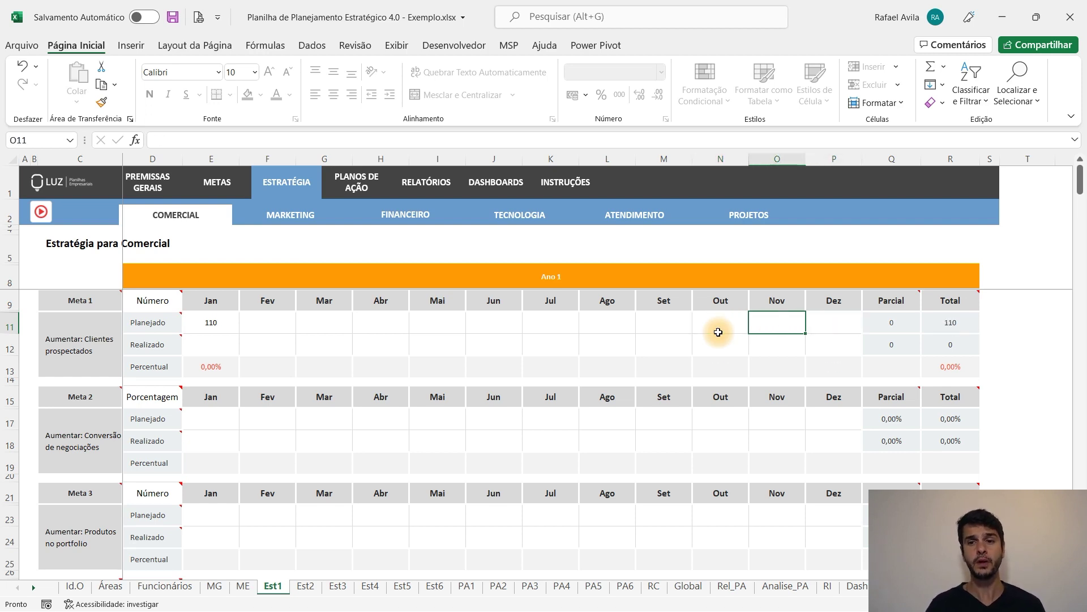
# - Set Meta 1's planned January value to 140
pyautogui.click(227, 317)
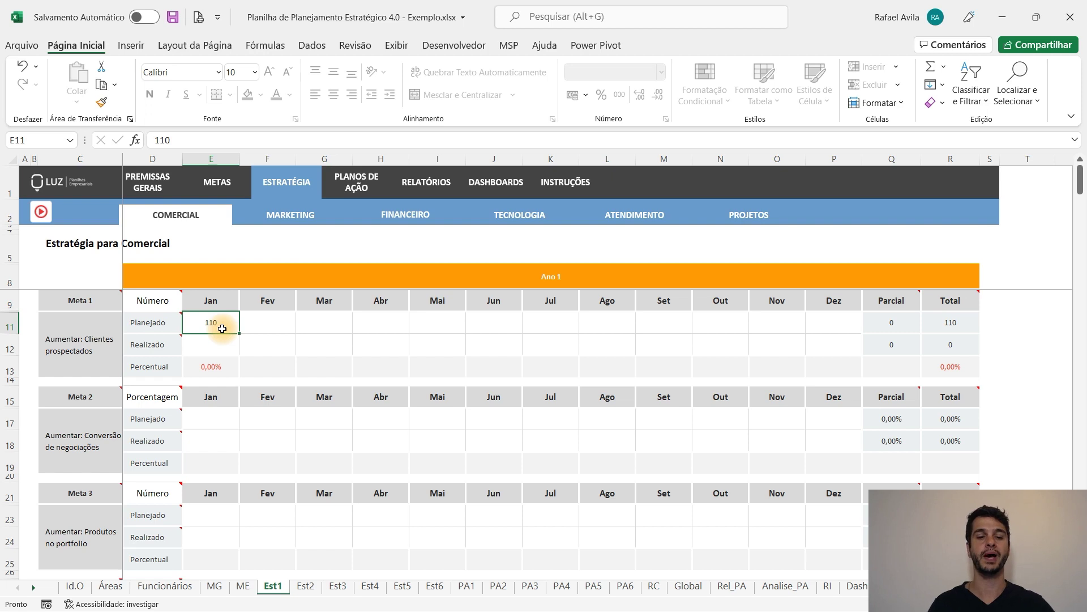
pyautogui.write('140')
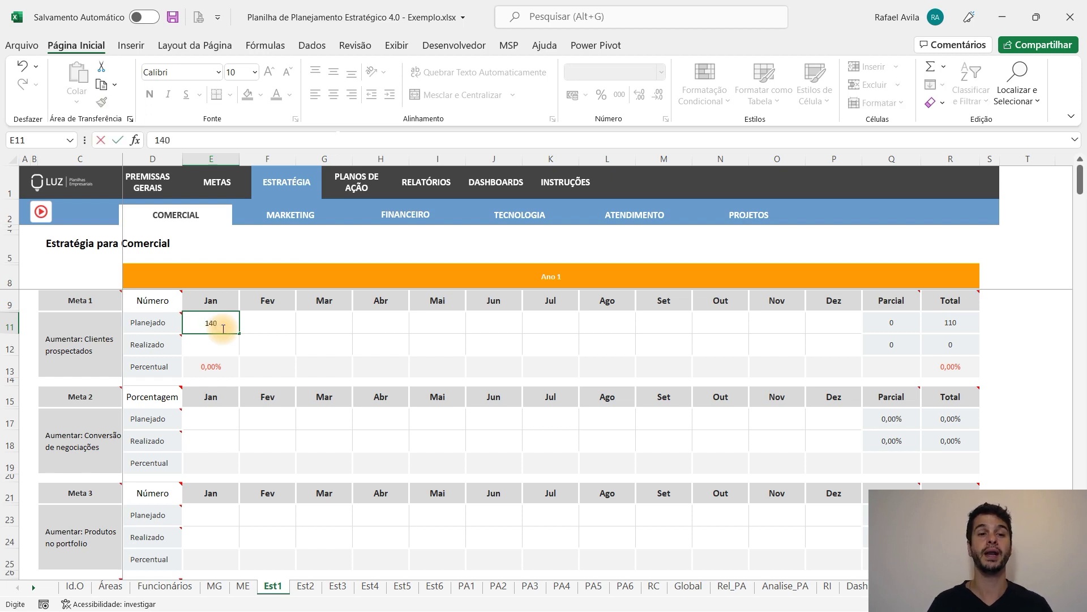
pyautogui.press('Return')
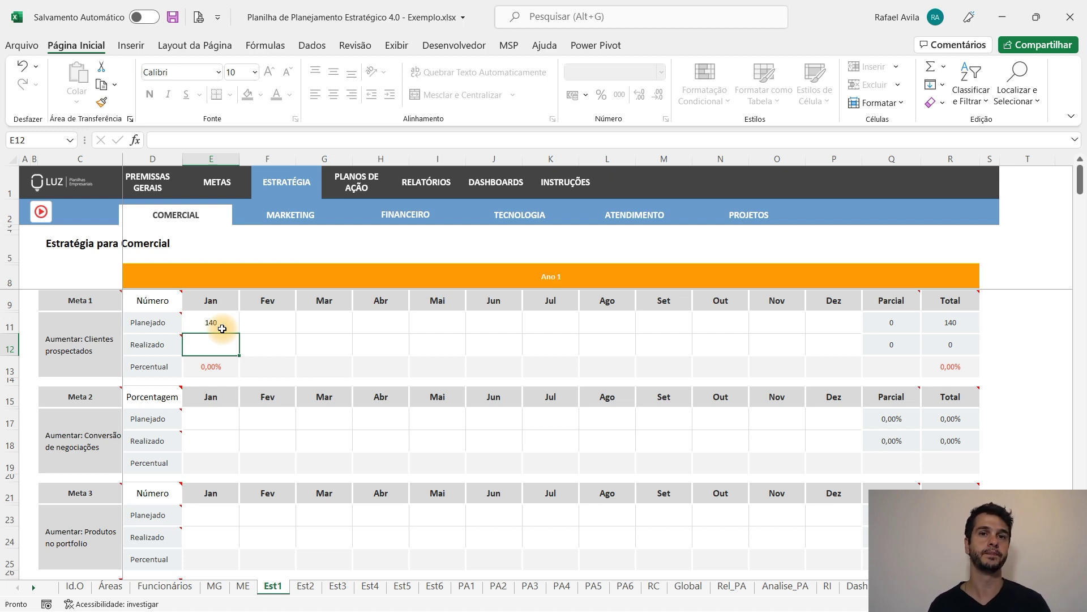
# - Set Meta 1's planned January value to 170
pyautogui.click(222, 328)
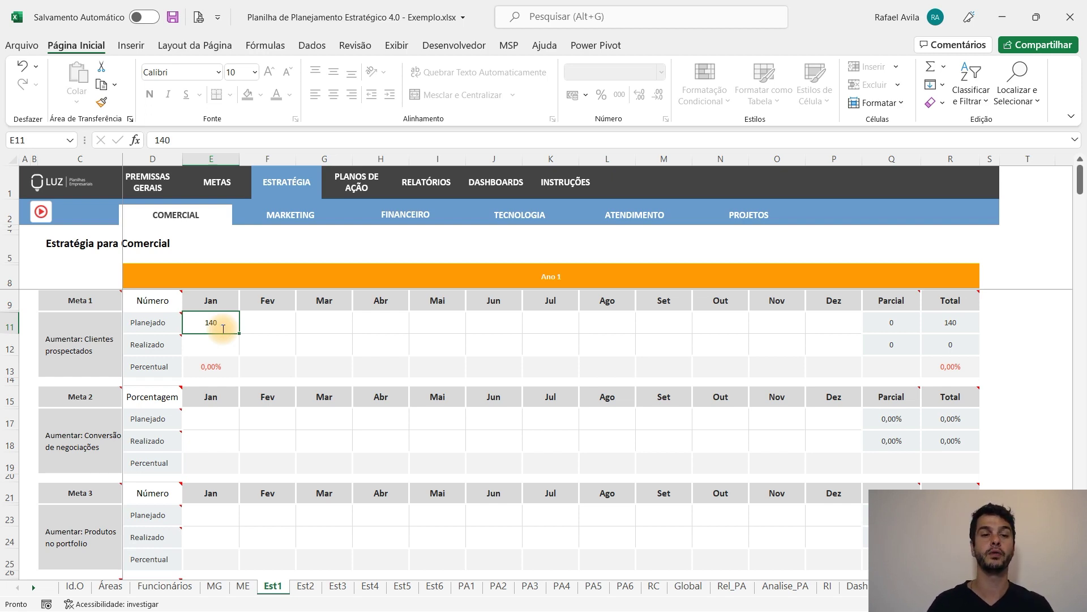
pyautogui.write('170')
pyautogui.click(222, 328)
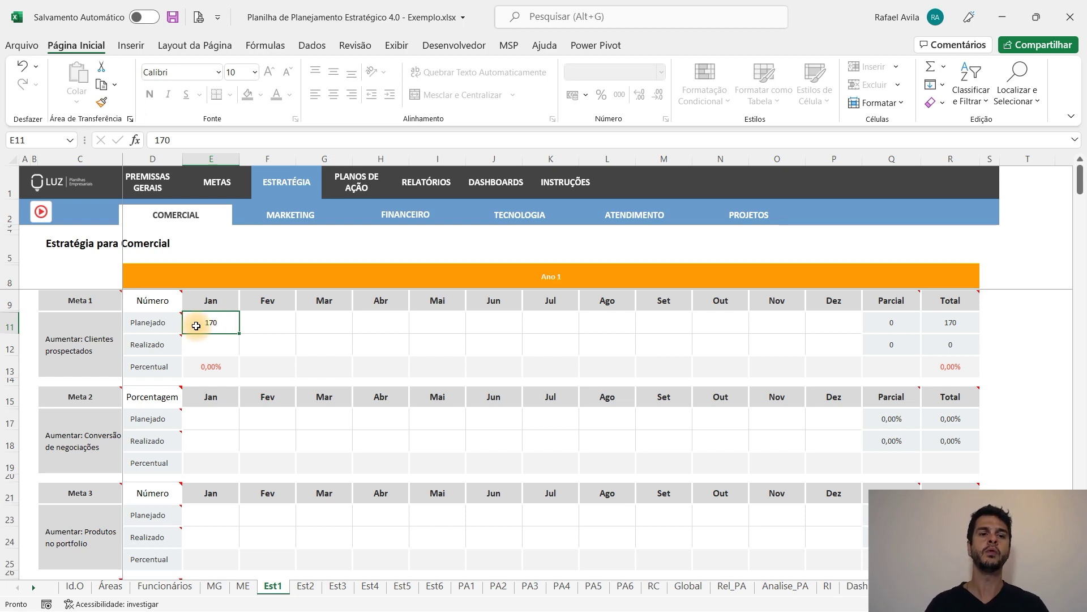
# - Enter Meta 1's planned values of 120 for February and 135 for March
pyautogui.click(275, 323)
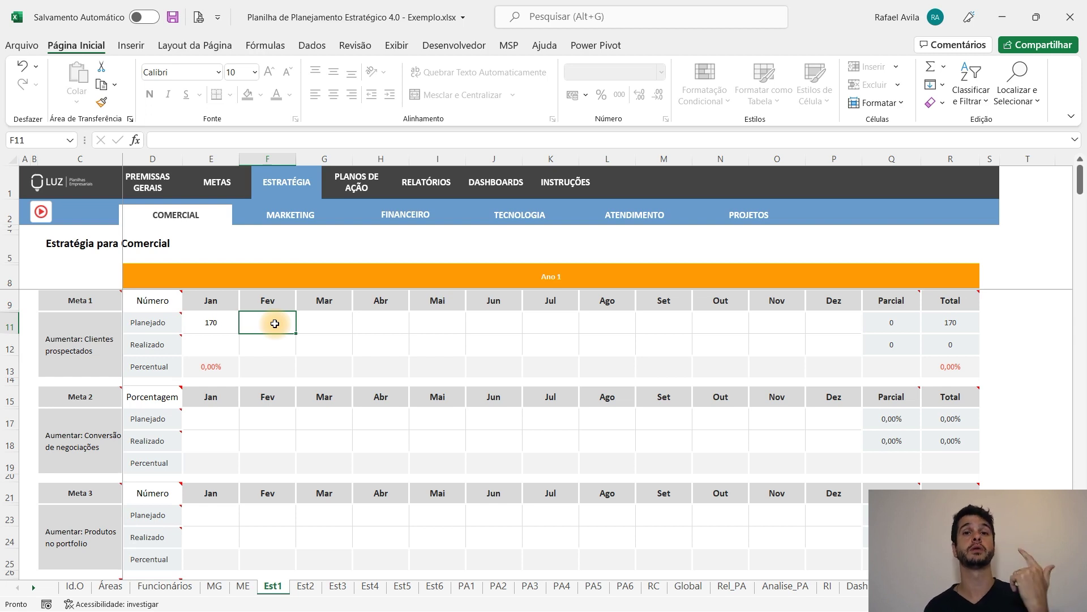
pyautogui.write('120')
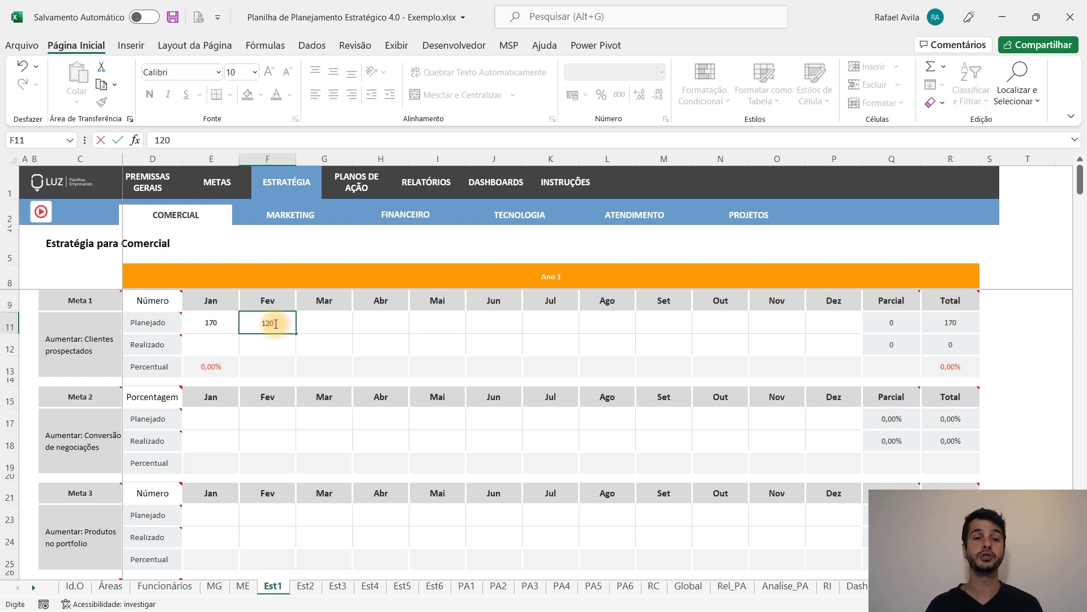
pyautogui.press('Return')
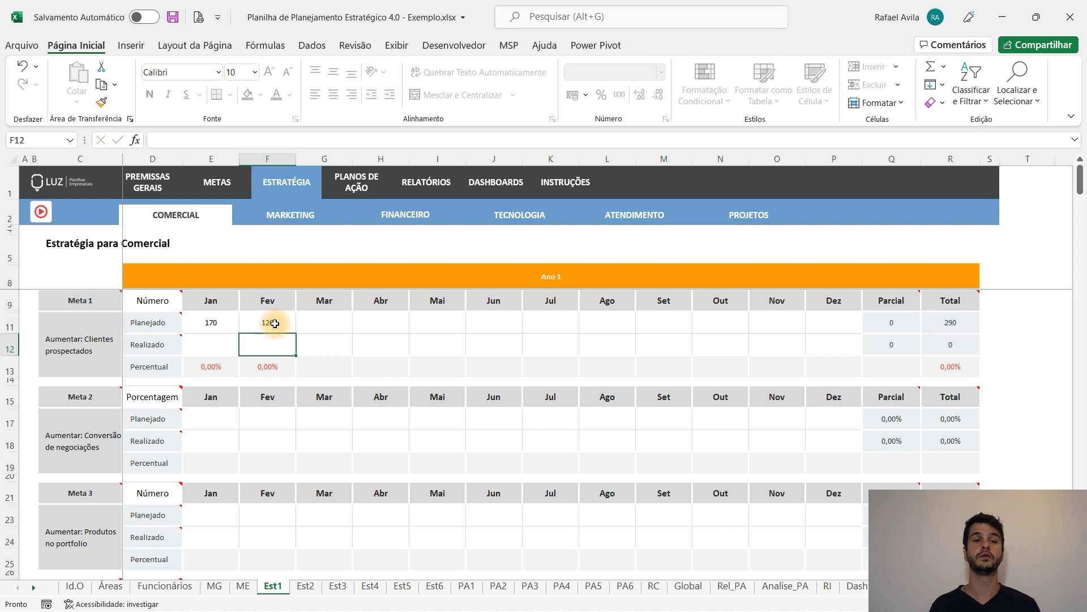
pyautogui.click(331, 326)
pyautogui.write('135')
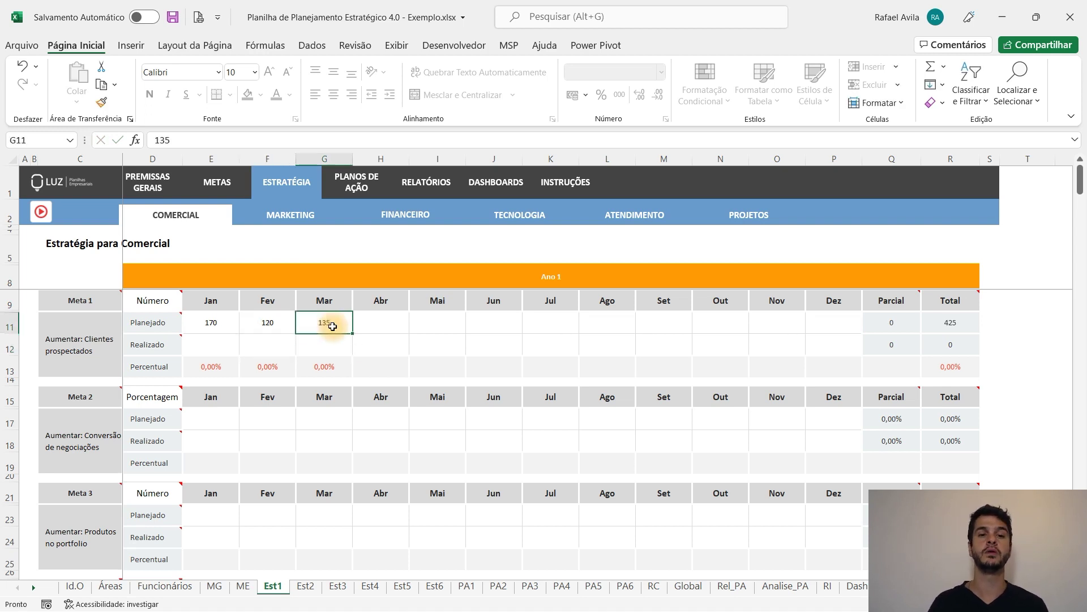
pyautogui.press('Tab')
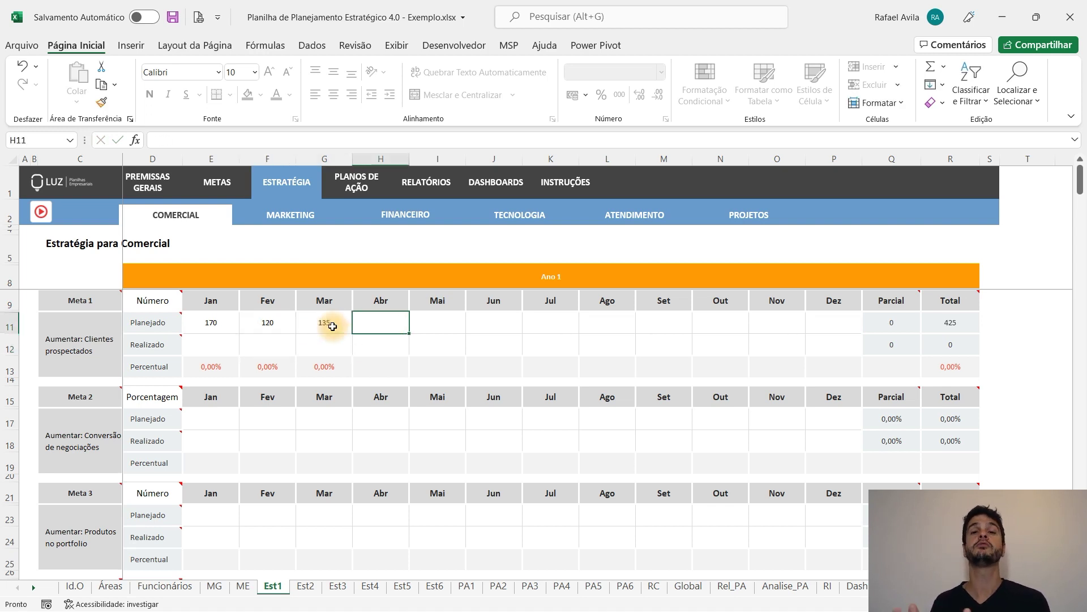
# - Extend the February–March series of Meta 1's planned values through December, rising by 15 each month to 270
pyautogui.click(272, 322)
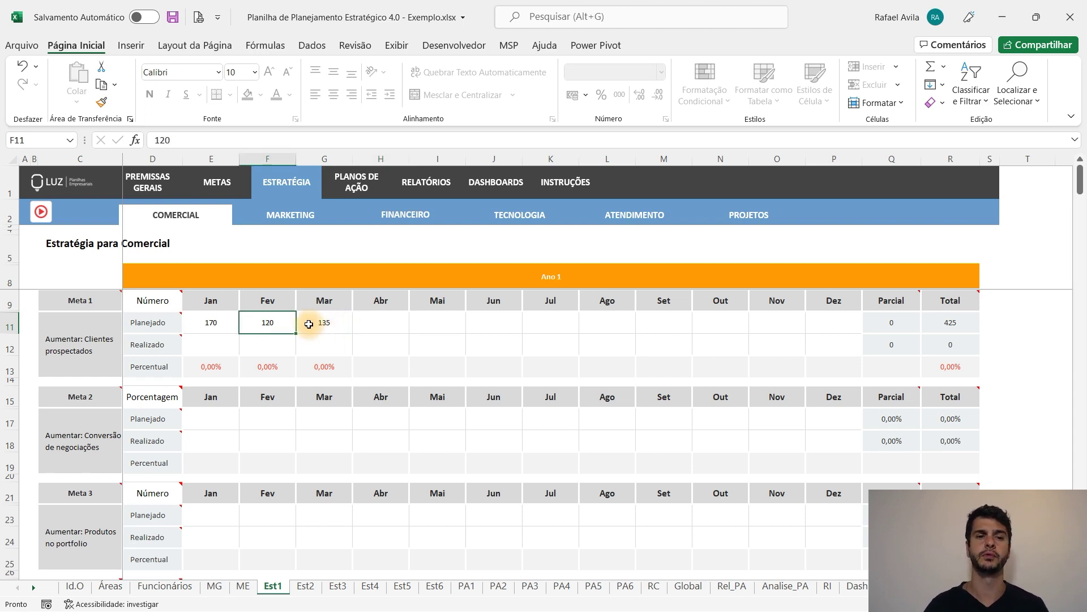
pyautogui.moveTo(310, 325); pyautogui.dragTo(270, 320)
pyautogui.moveTo(354, 333); pyautogui.dragTo(850, 323)
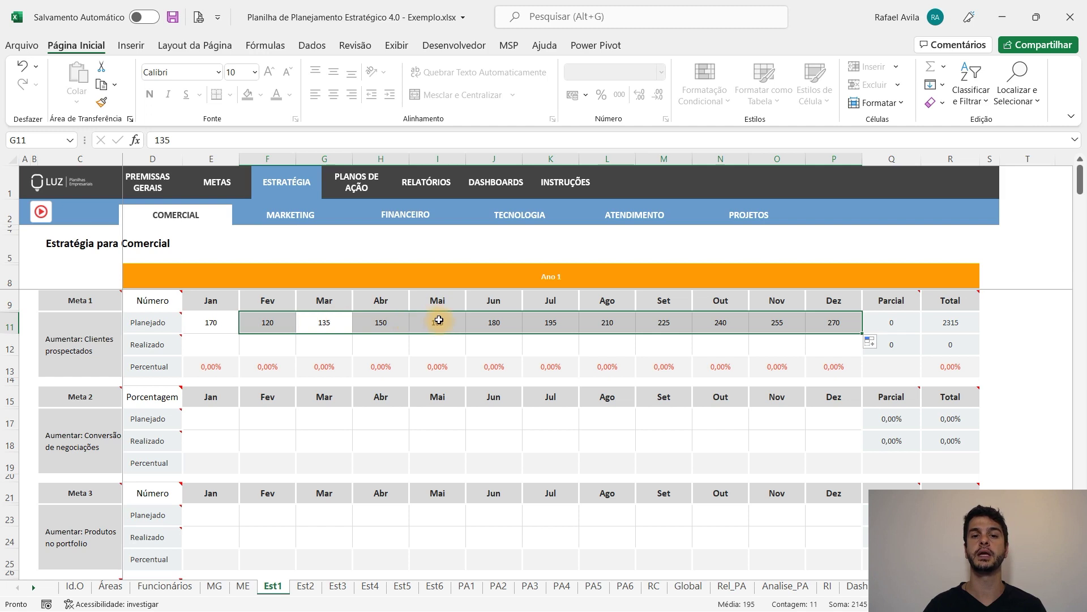
pyautogui.moveTo(781, 327); pyautogui.dragTo(828, 324)
pyautogui.click(828, 324)
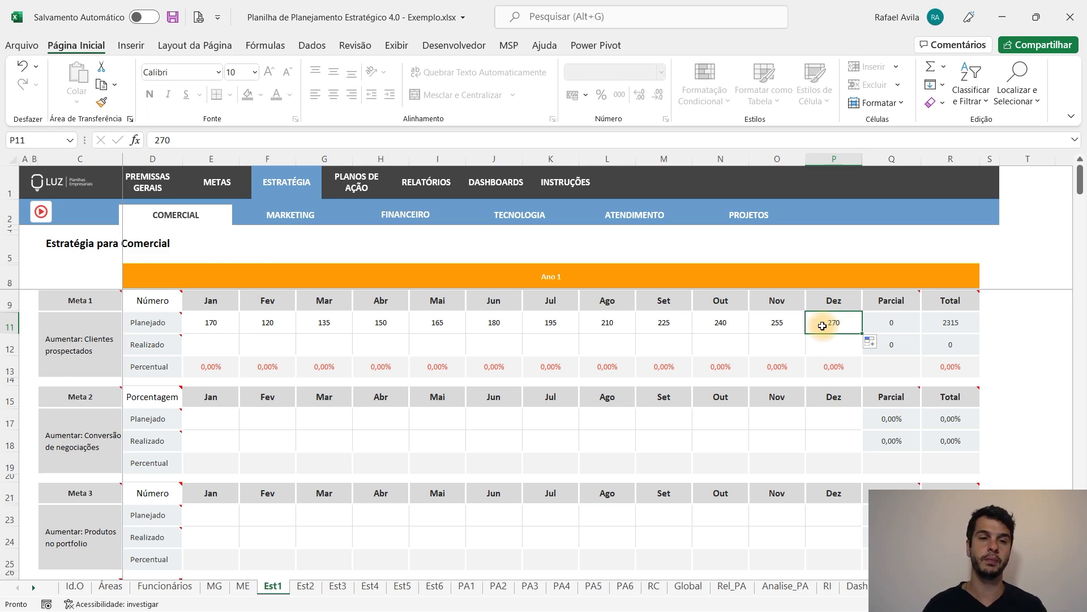
# - Enter Meta 1's realized values of 180 for January and 100 for February in the Realizado row
pyautogui.click(217, 345)
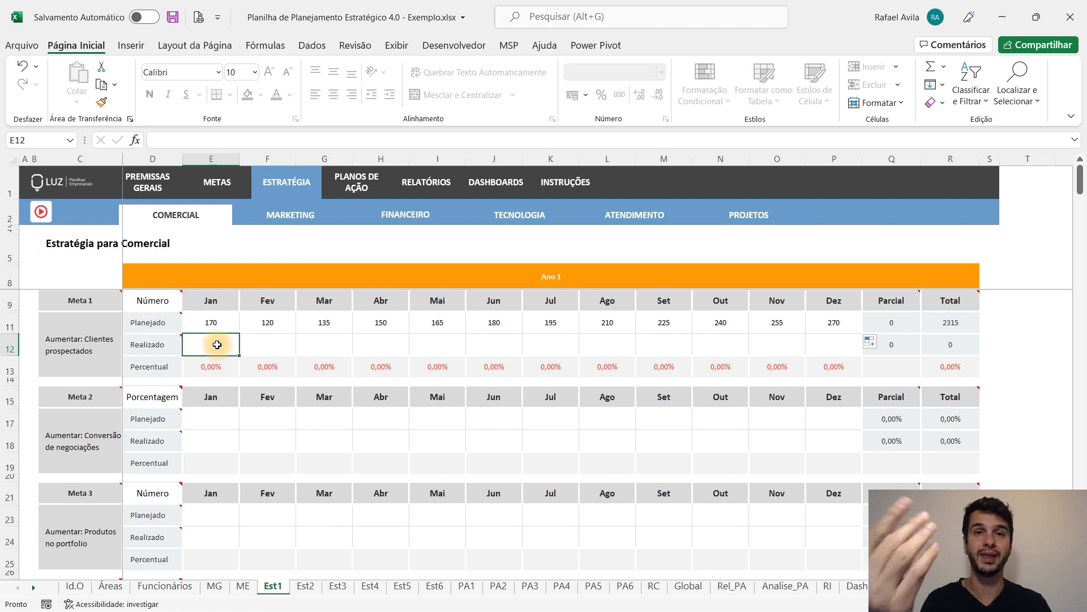
pyautogui.write('180')
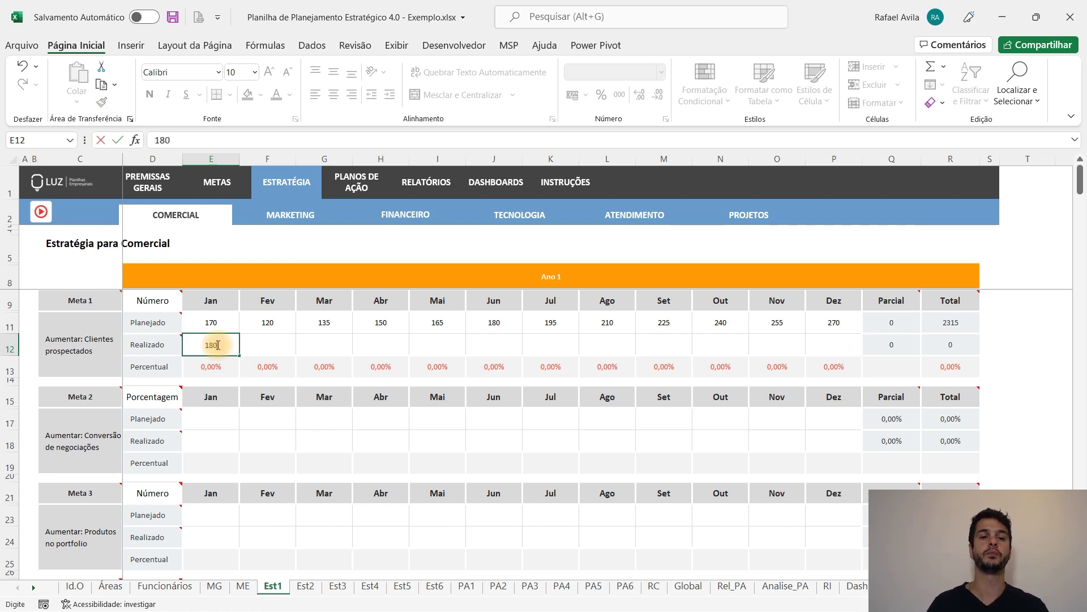
pyautogui.press('Tab')
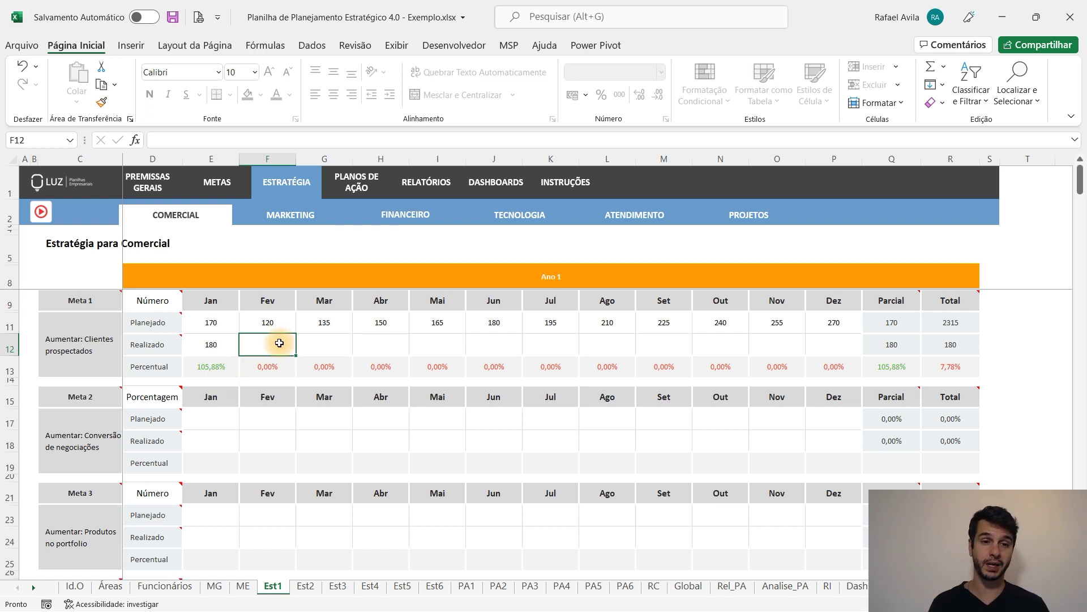
pyautogui.write('100')
pyautogui.press('Tab')
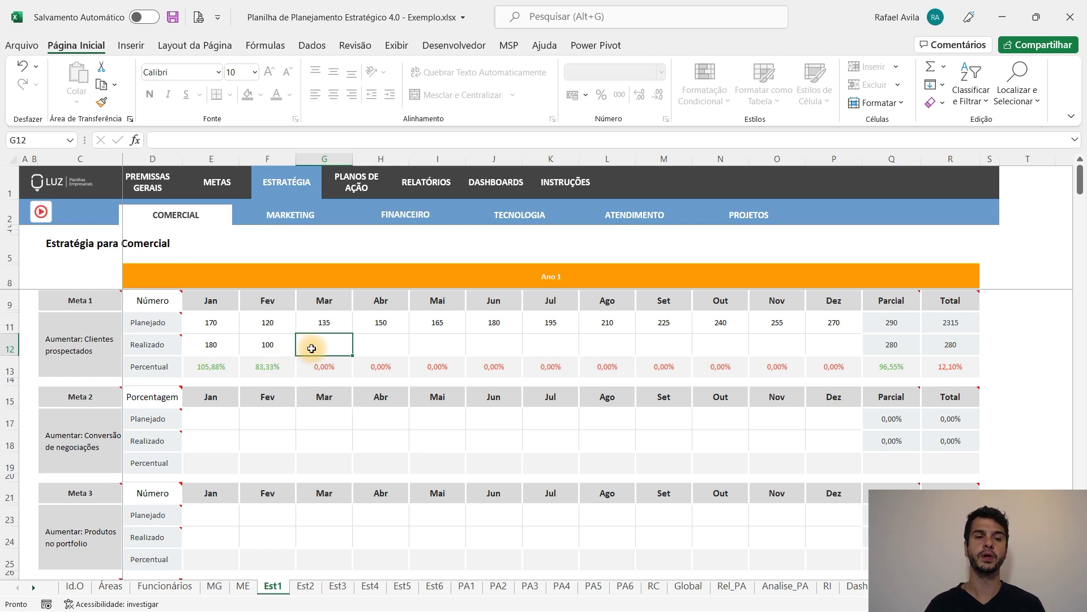
pyautogui.click(226, 418)
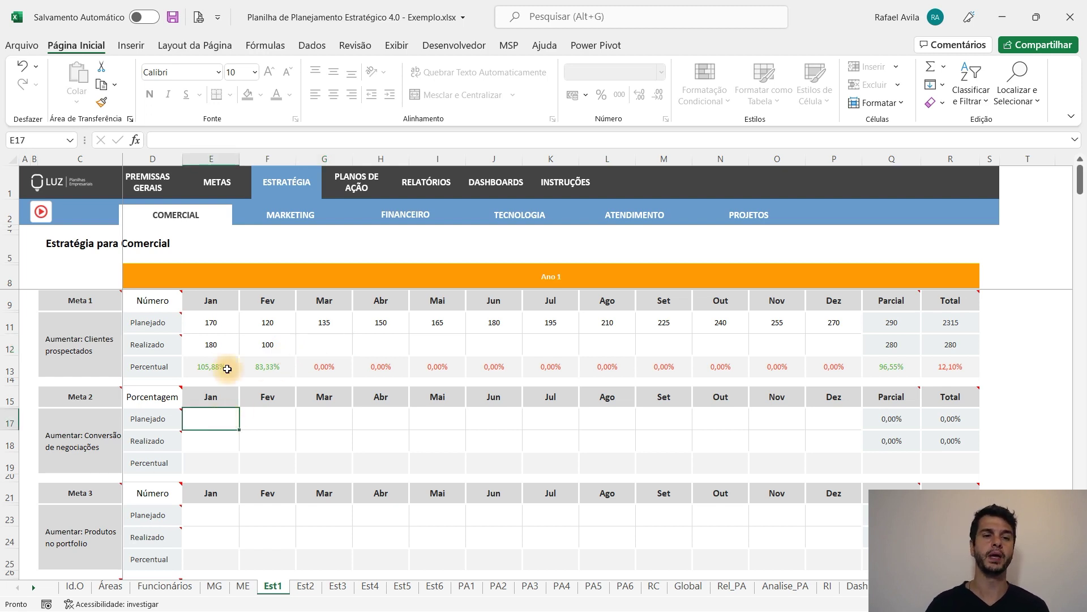
# - Set Meta 2's planned January value to 0,1 and view the Comercial action plans before returning to the strategy sheet
pyautogui.click(228, 321)
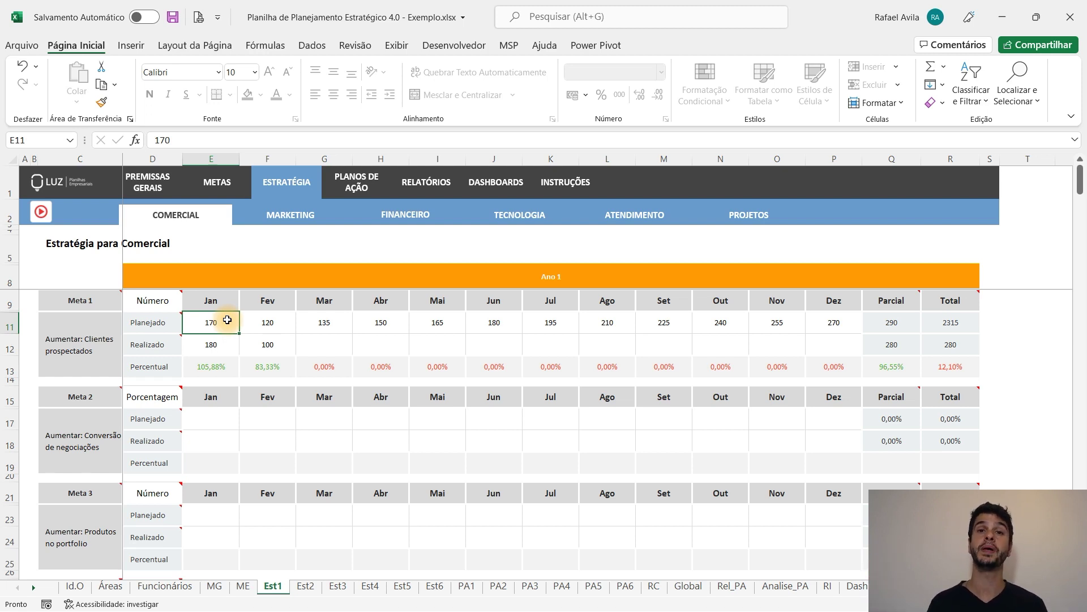
pyautogui.moveTo(184, 435)
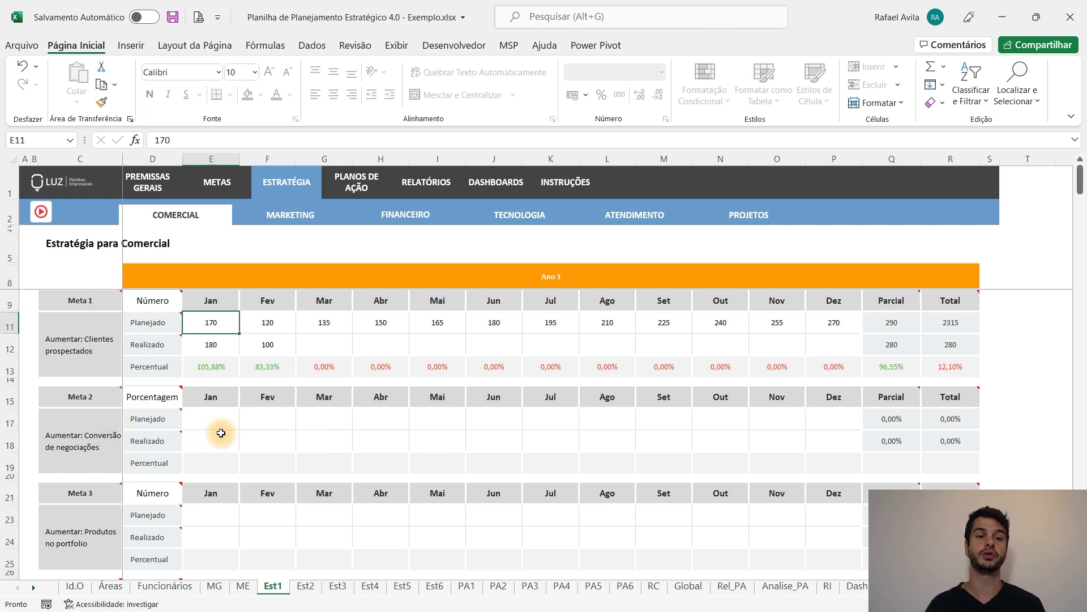
pyautogui.click(221, 423)
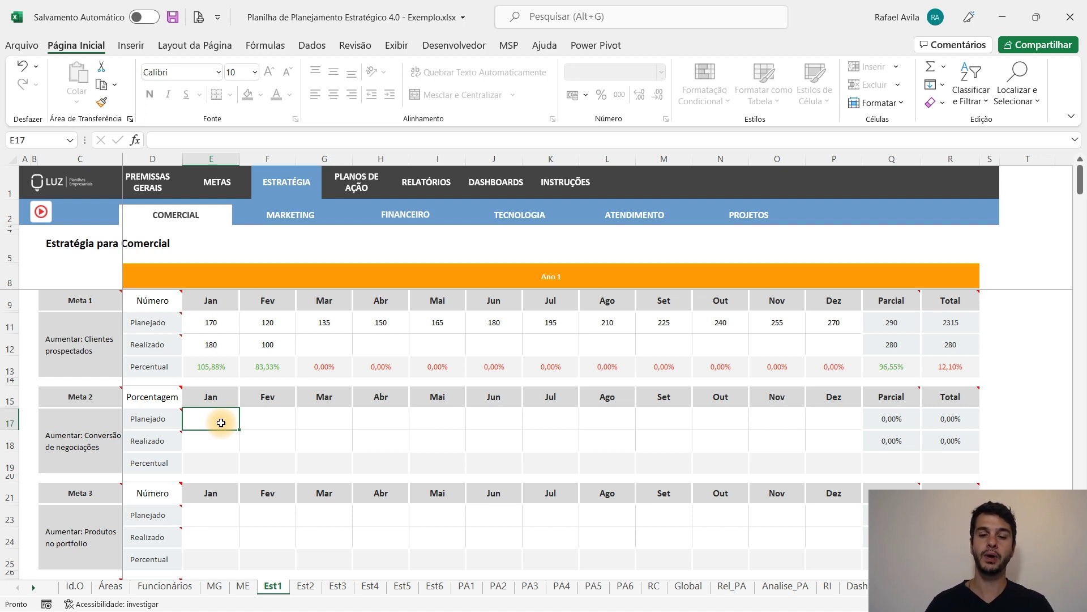
pyautogui.write('0,1')
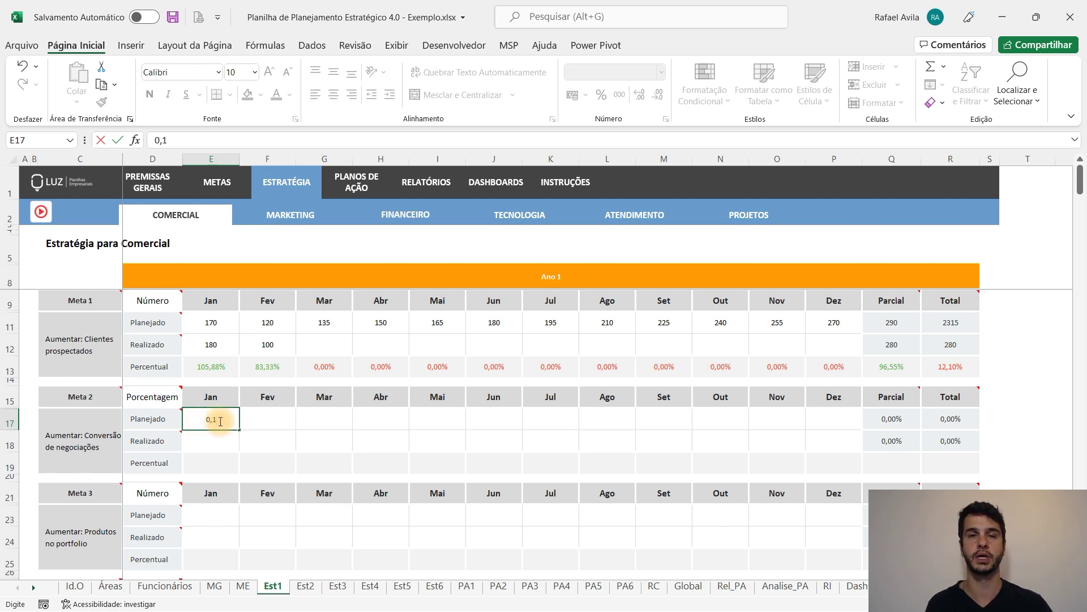
pyautogui.press('Tab')
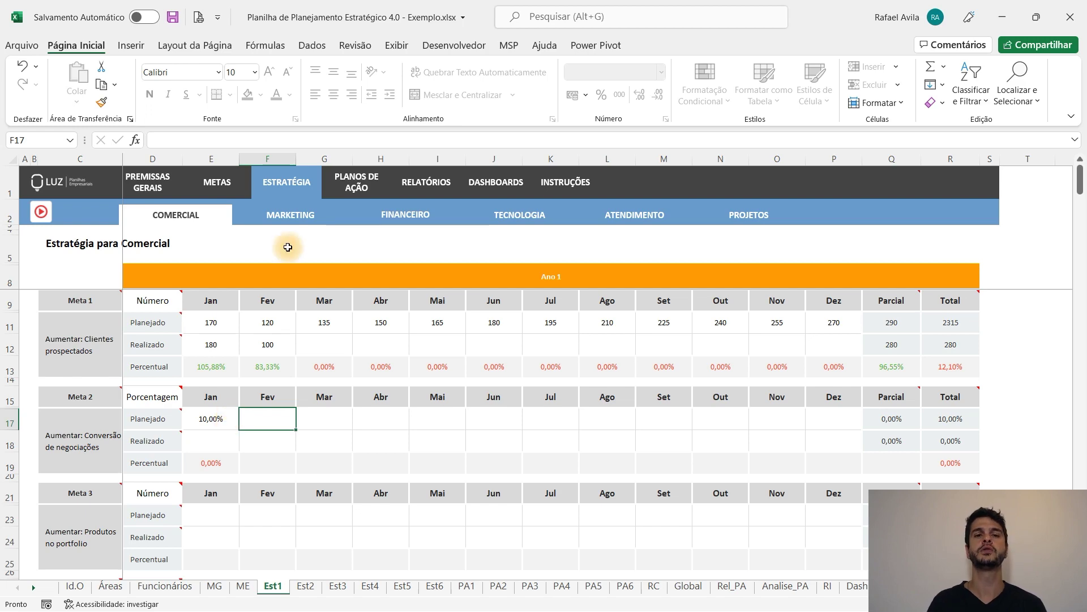
pyautogui.click(351, 181)
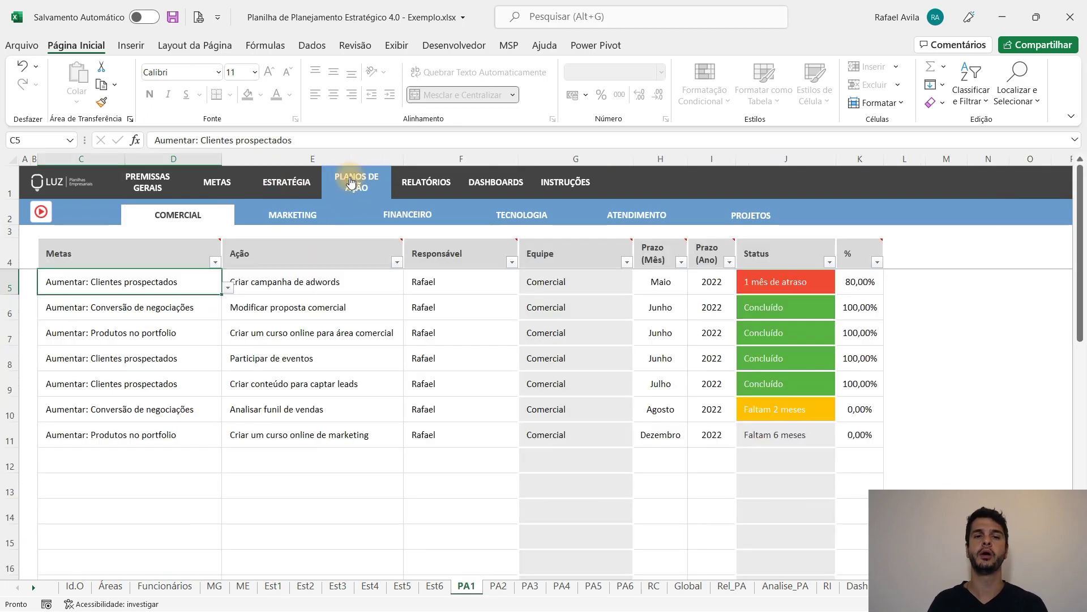
pyautogui.click(297, 181)
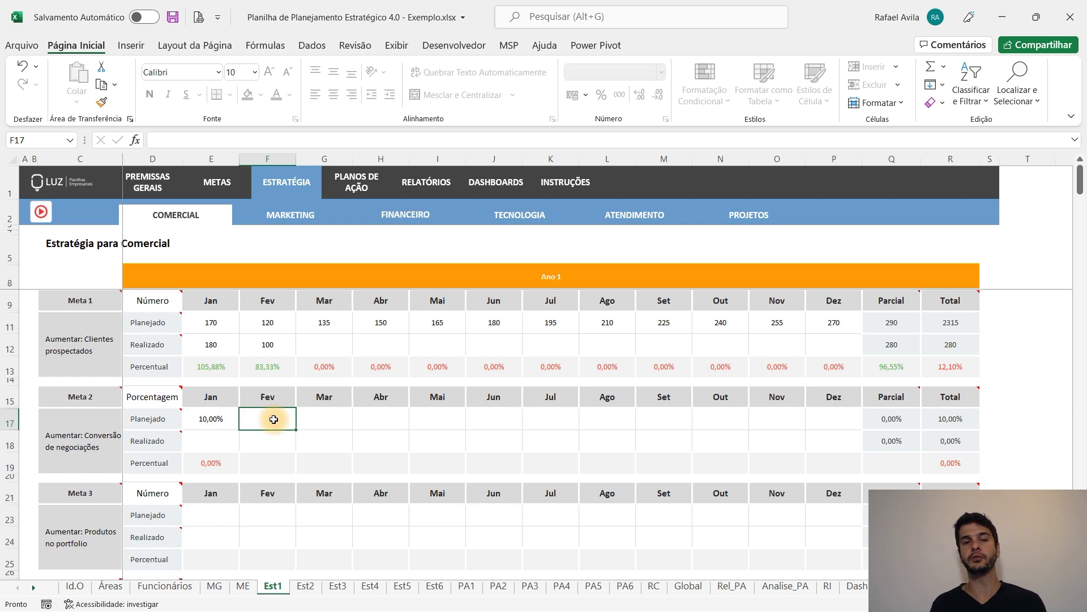
# - Set Meta 2's planned values to 0,12 for January and 0,10 for February, copying February's value to March
pyautogui.click(220, 424)
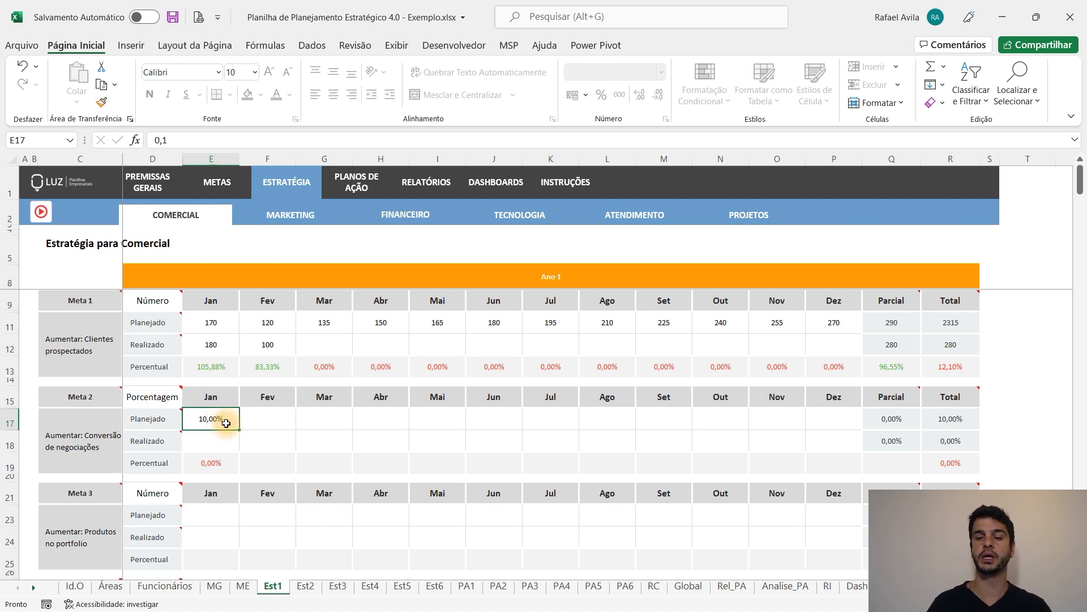
pyautogui.write('0,12')
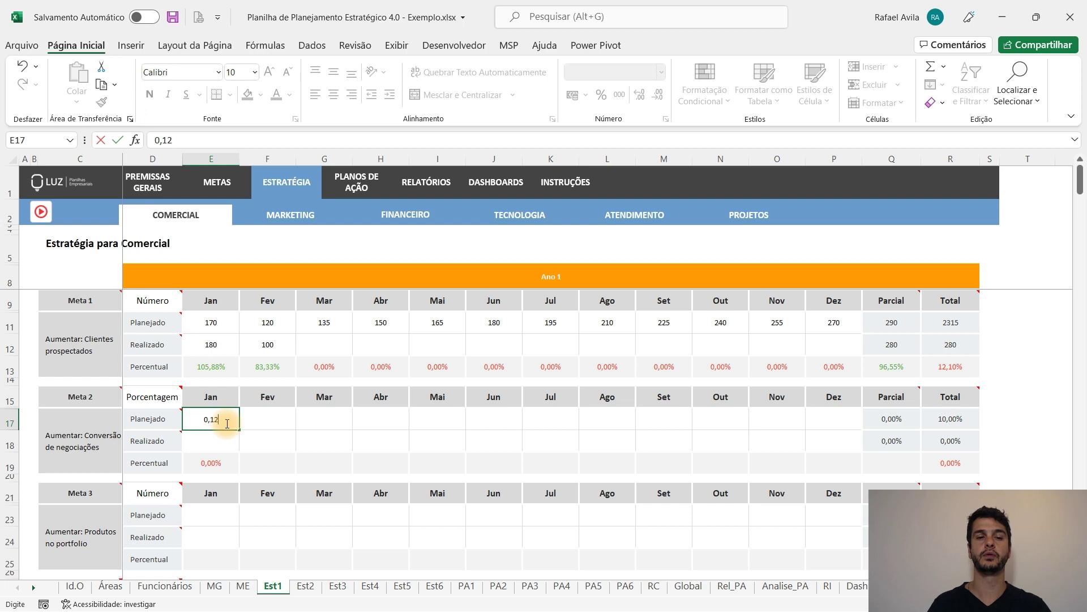
pyautogui.press('Tab')
pyautogui.write('0,10')
pyautogui.press('Tab')
pyautogui.press('Left')
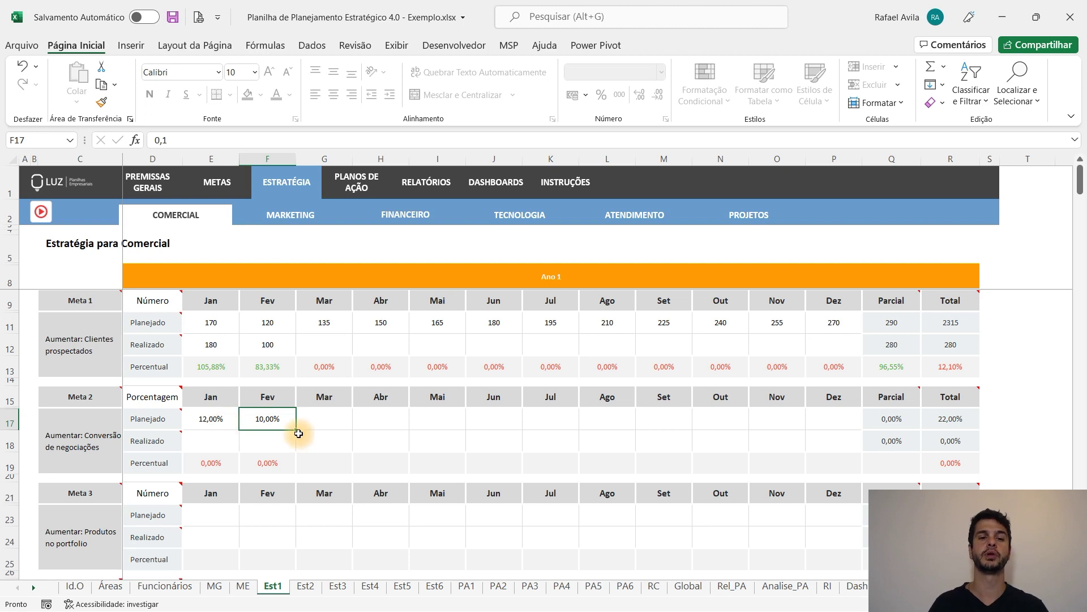
pyautogui.moveTo(295, 431); pyautogui.dragTo(345, 418)
# - Set Meta 2's planned April value to 0,15 and copy it to May and June
pyautogui.click(394, 417)
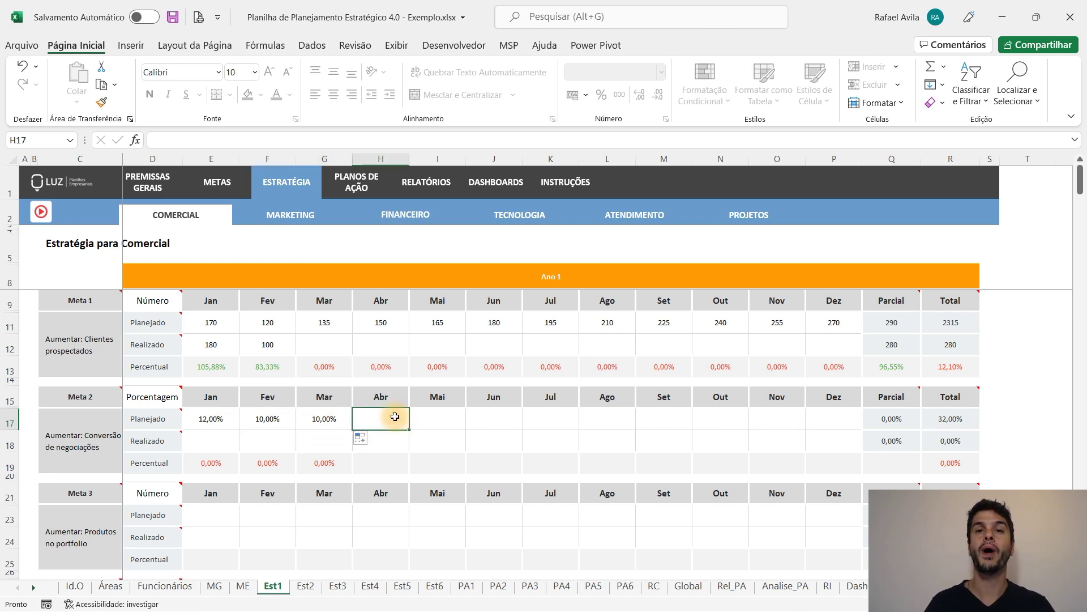
pyautogui.write('0,15')
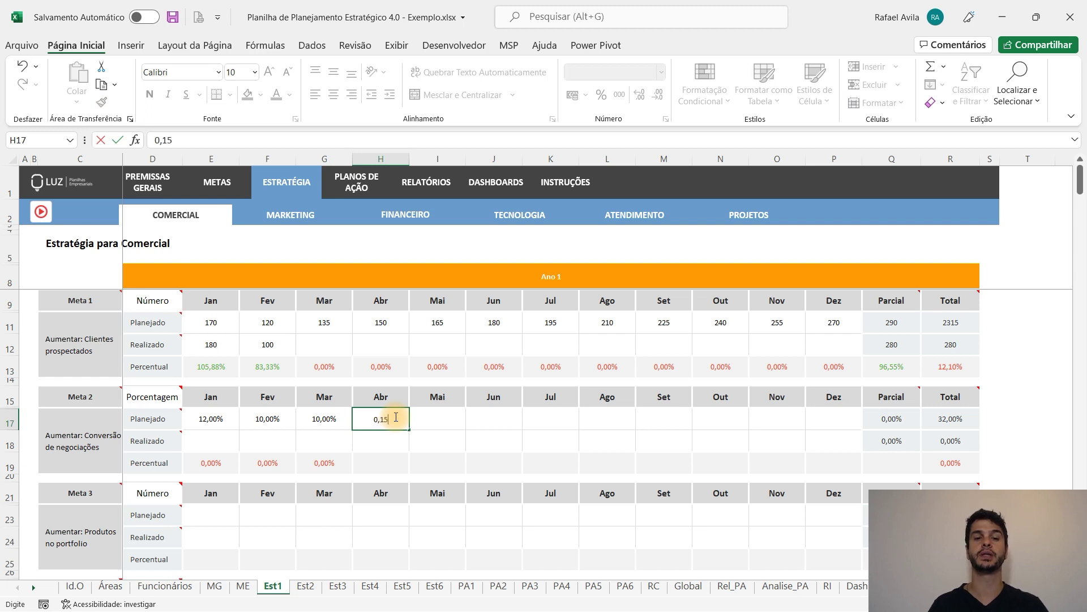
pyautogui.press('Tab')
pyautogui.click(384, 422)
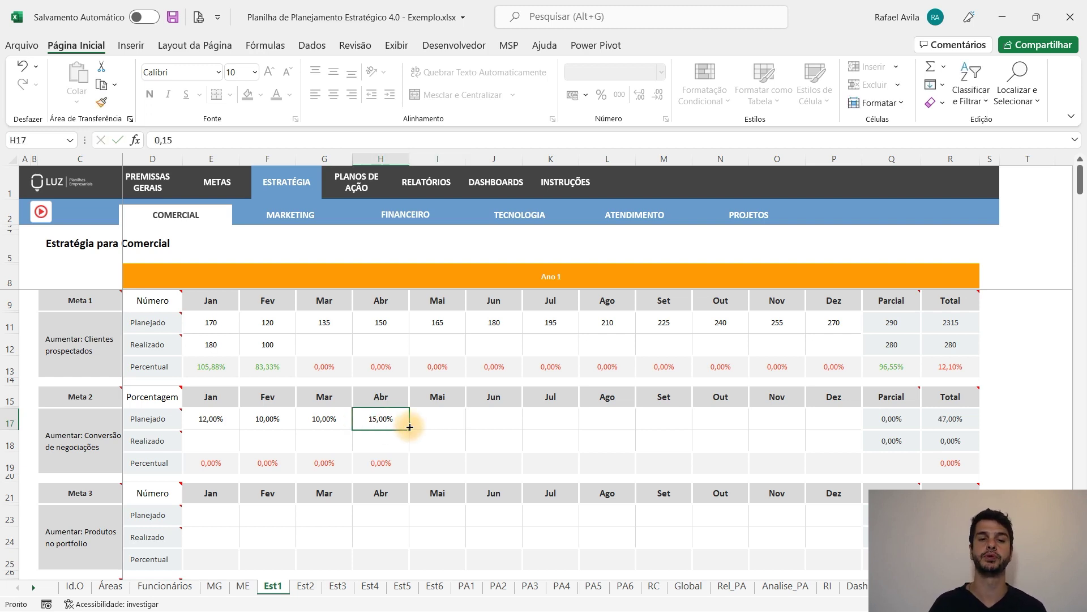
pyautogui.moveTo(409, 426); pyautogui.dragTo(528, 425)
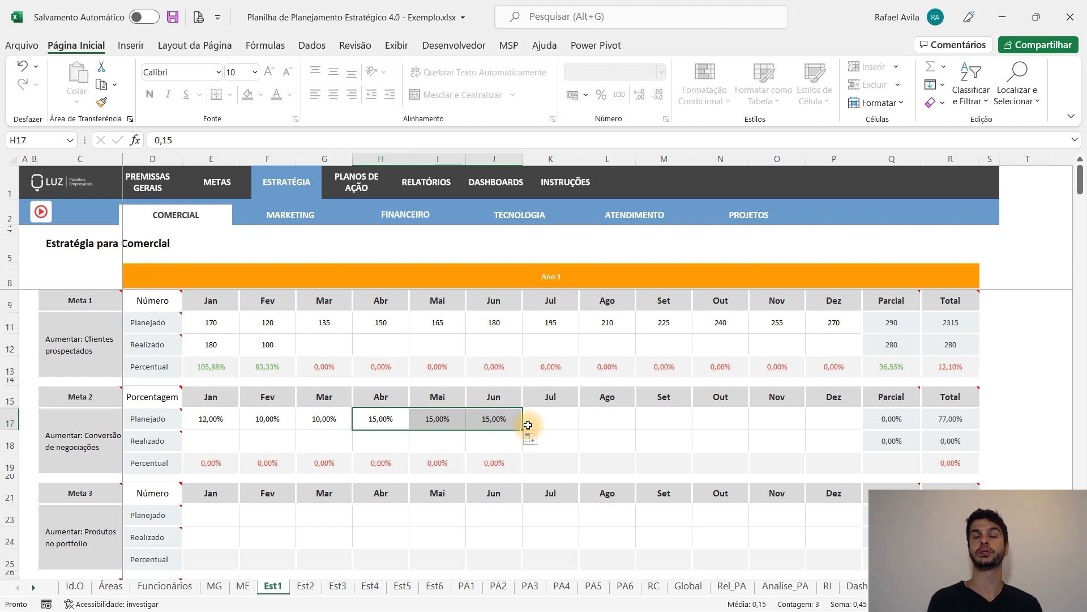
# - Set Meta 2's planned July value to 0,2 and copy it to August and September
pyautogui.click(532, 423)
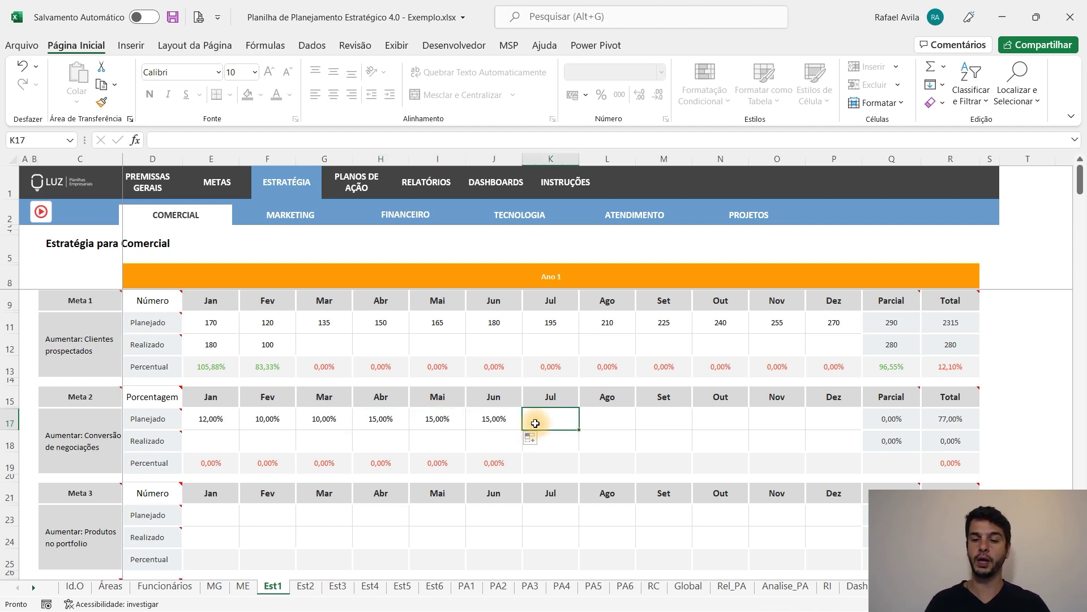
pyautogui.write('0,2')
pyautogui.press('Tab')
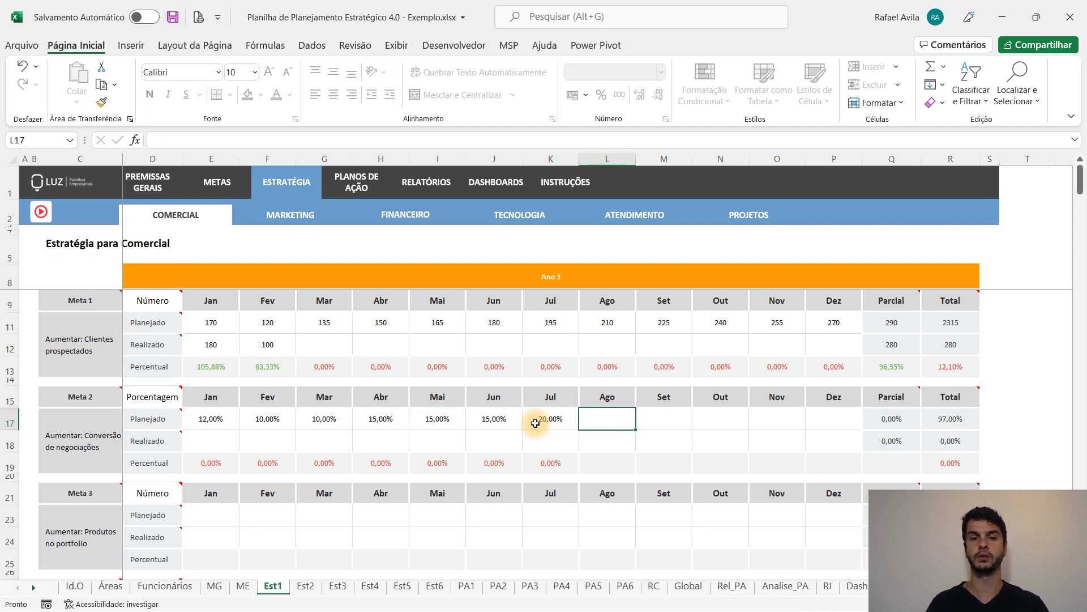
pyautogui.click(549, 420)
pyautogui.moveTo(579, 428); pyautogui.dragTo(679, 420)
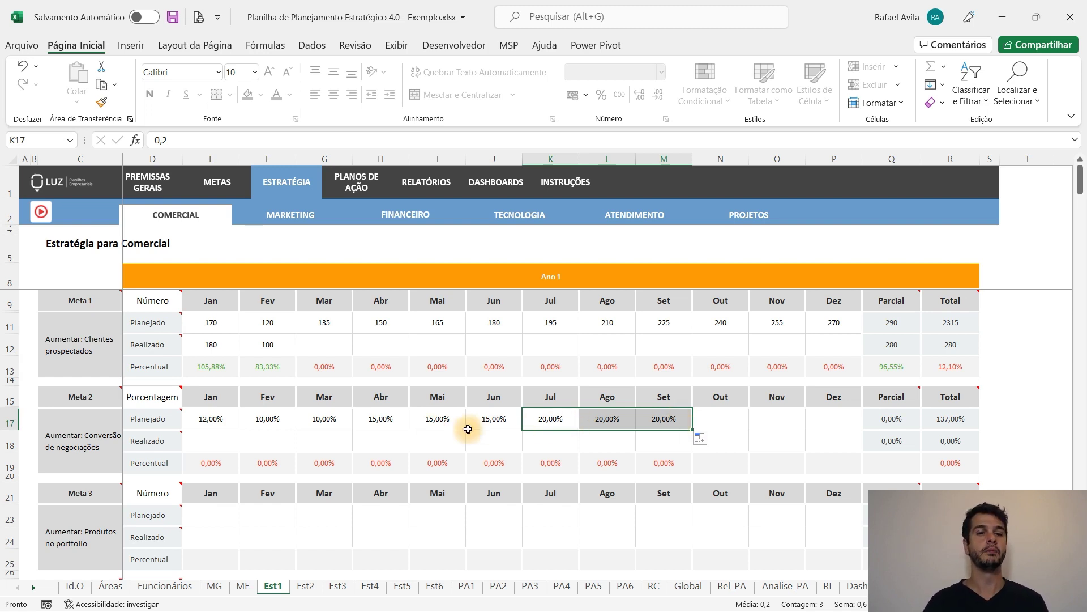
# - Enter Meta 2's realized values of 0,08 for January and 0,07 for February
pyautogui.click(220, 418)
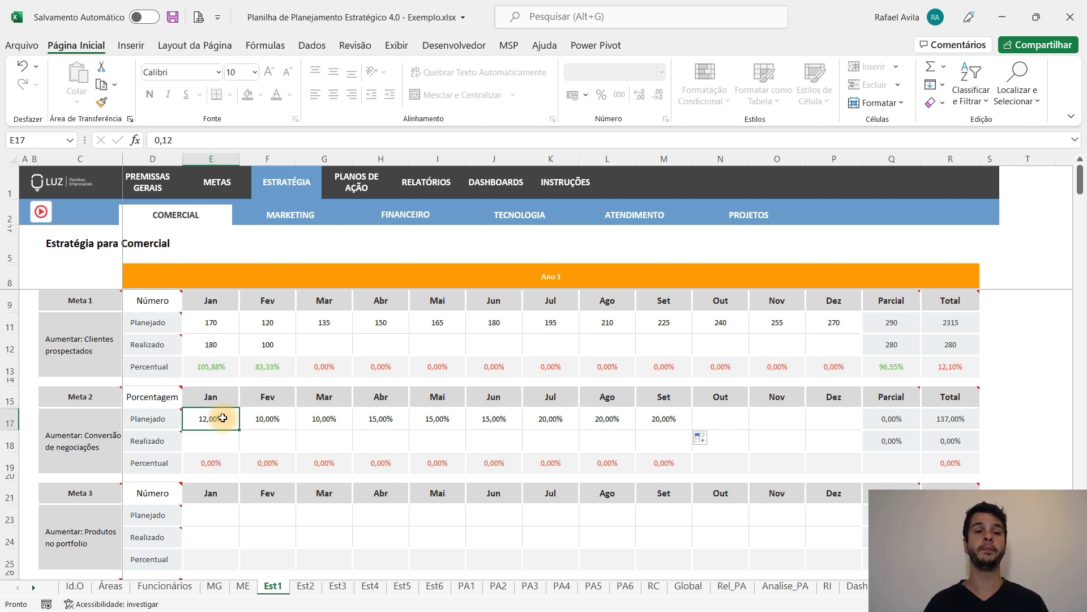
pyautogui.click(228, 434)
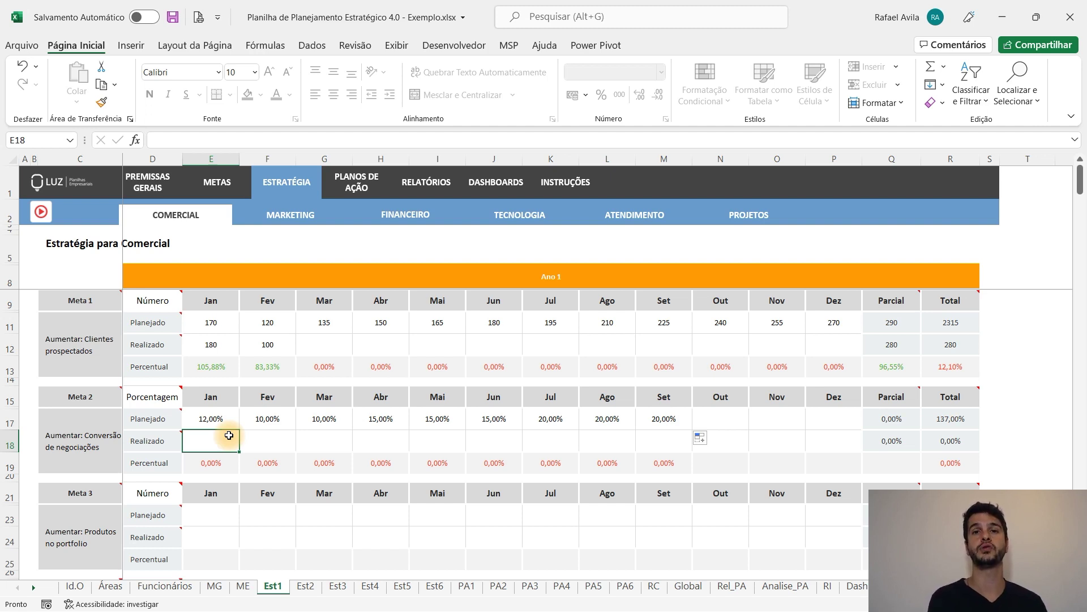
pyautogui.click(673, 426)
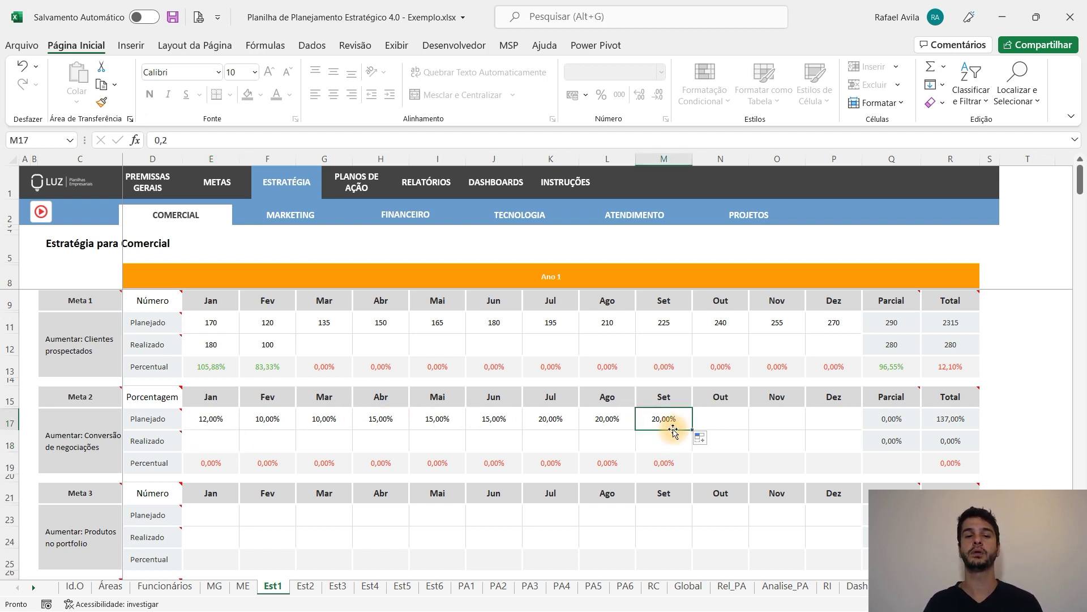
pyautogui.click(224, 441)
pyautogui.write('0,08')
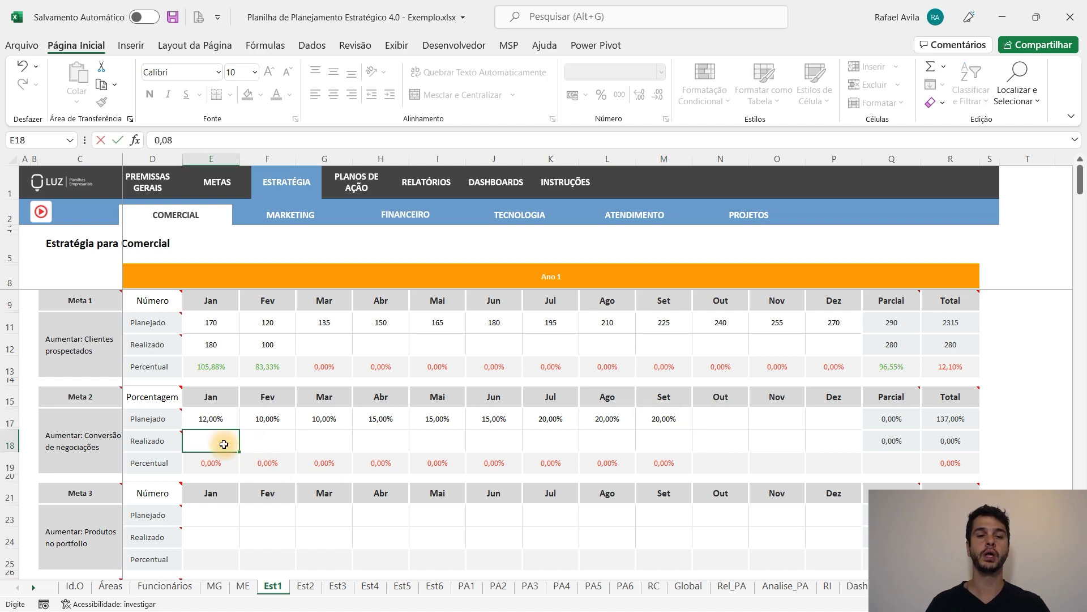
pyautogui.press('Tab')
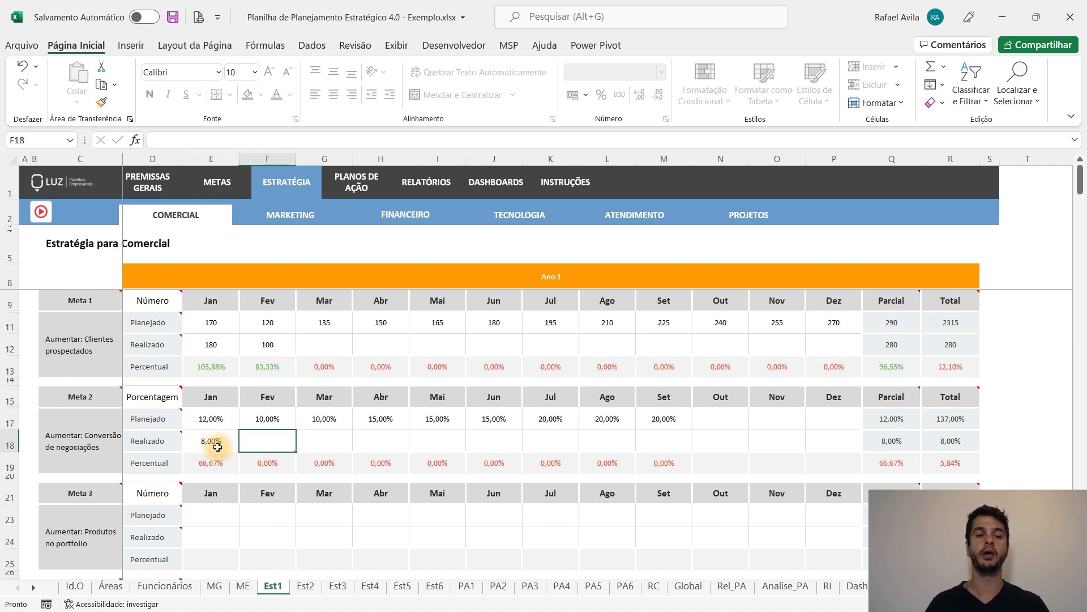
pyautogui.write('0,07')
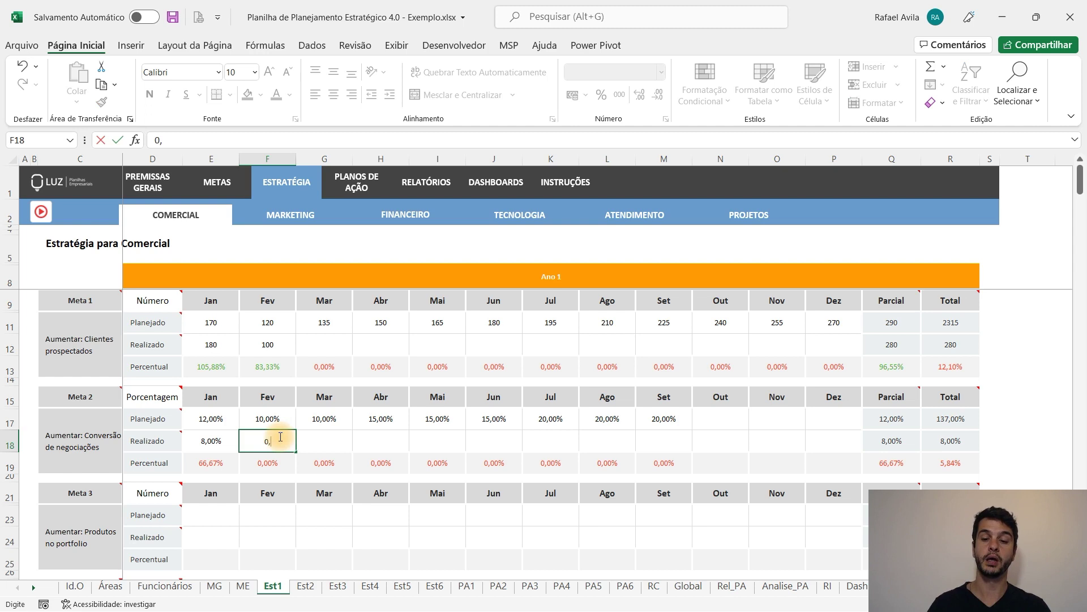
pyautogui.press('Tab')
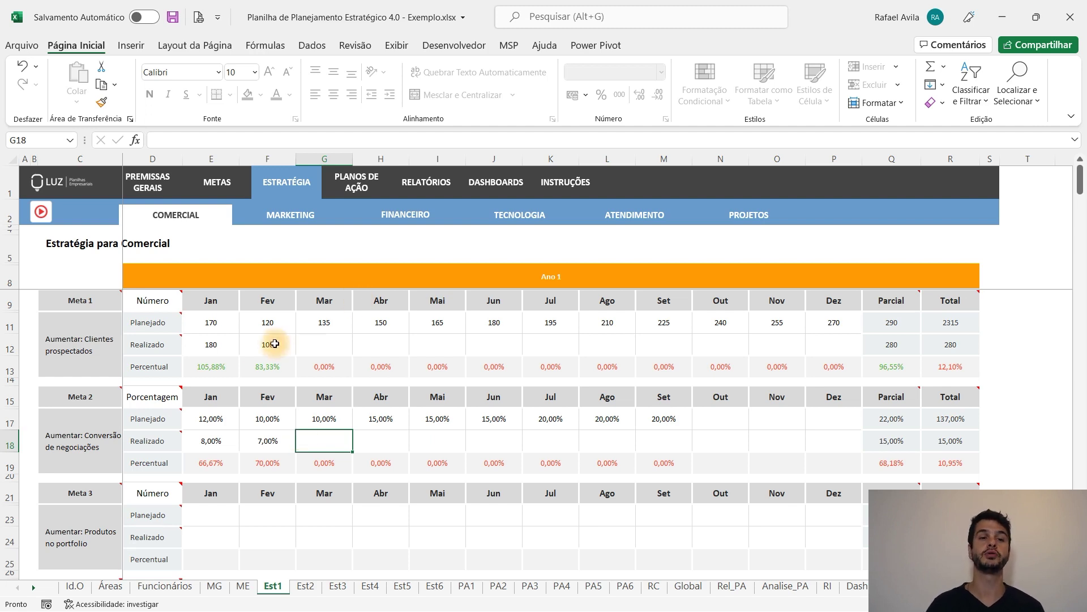
# - Check the Comercial area's Acompanhamento report against its strategy sheet and return to the strategy sheet
pyautogui.click(425, 198)
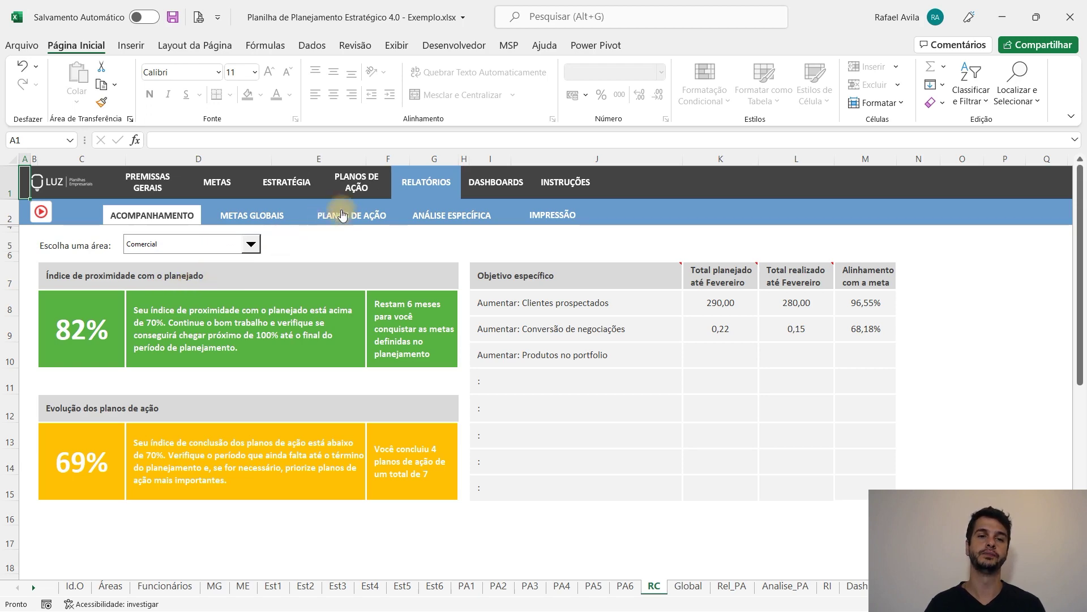
pyautogui.click(283, 183)
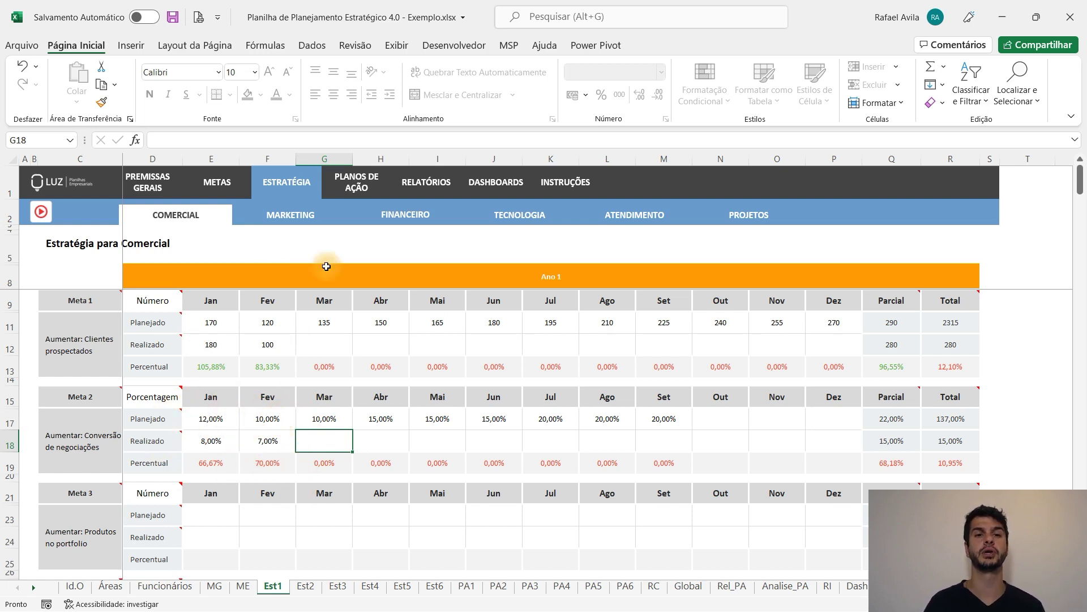
pyautogui.click(439, 180)
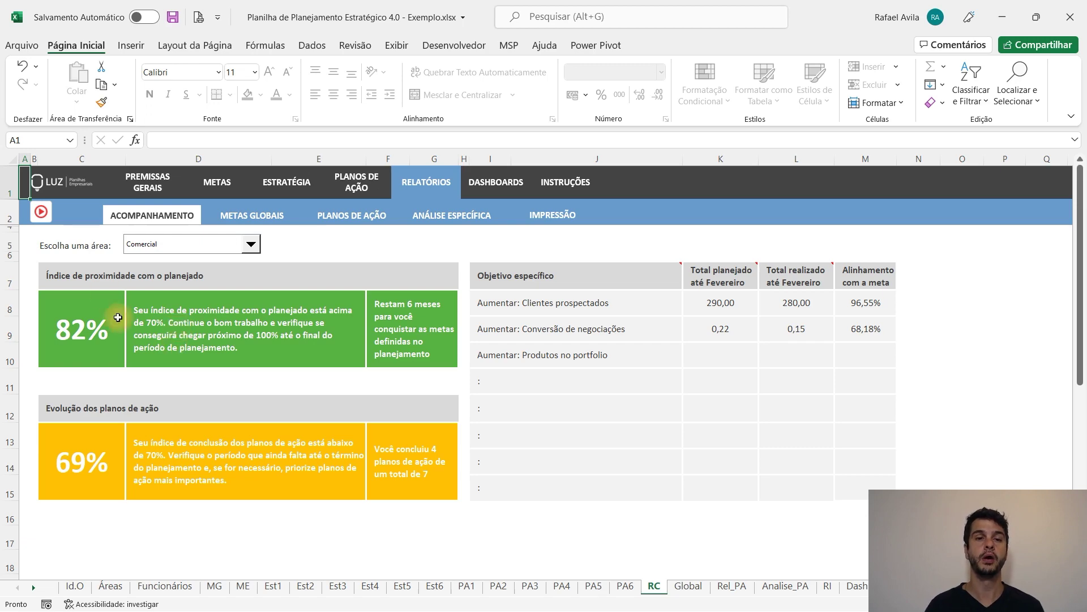
pyautogui.click(279, 187)
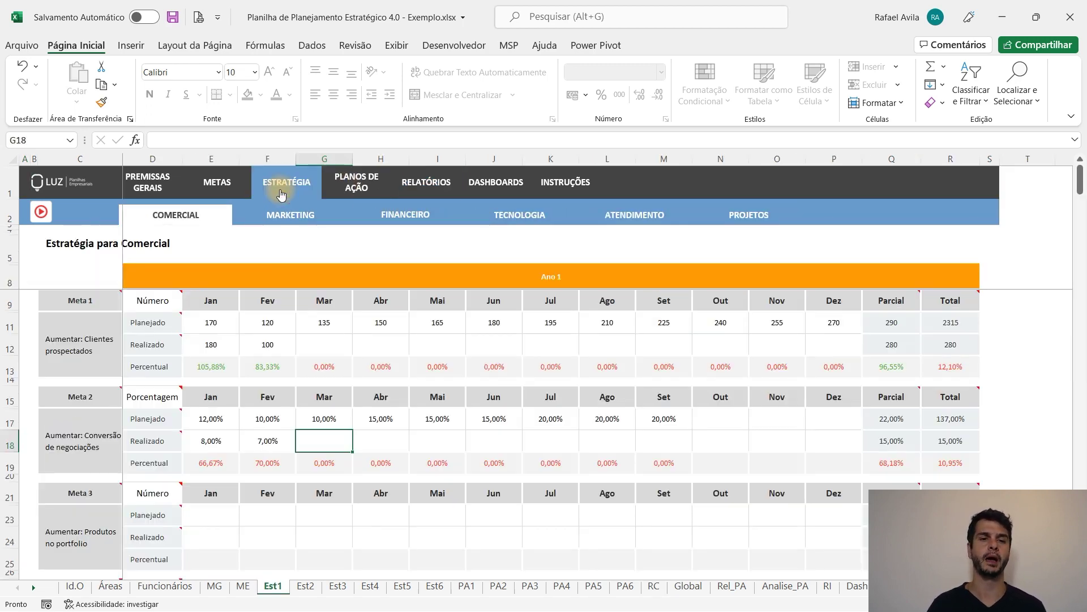
# - Enter Meta 1's realized values of 120 for March, 150 for April, 160 for May and 190 for June
pyautogui.click(279, 341)
pyautogui.moveTo(231, 344); pyautogui.dragTo(292, 346)
pyautogui.click(316, 346)
pyautogui.write('120')
pyautogui.press('Tab')
pyautogui.write('150')
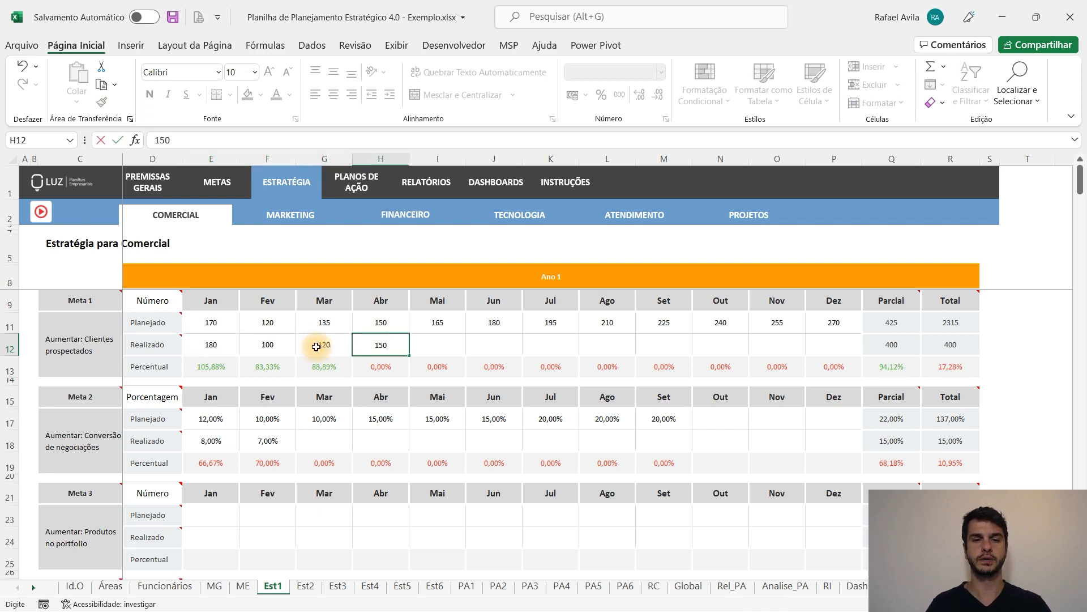
pyautogui.press('Tab')
pyautogui.write('160')
pyautogui.press('Tab')
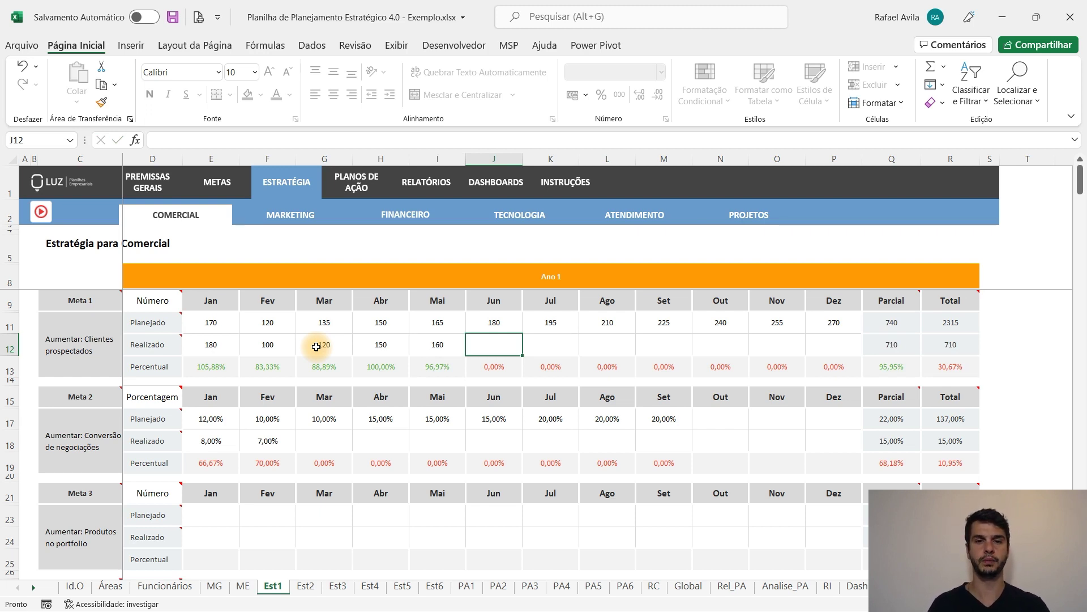
pyautogui.write('190')
pyautogui.press('Tab')
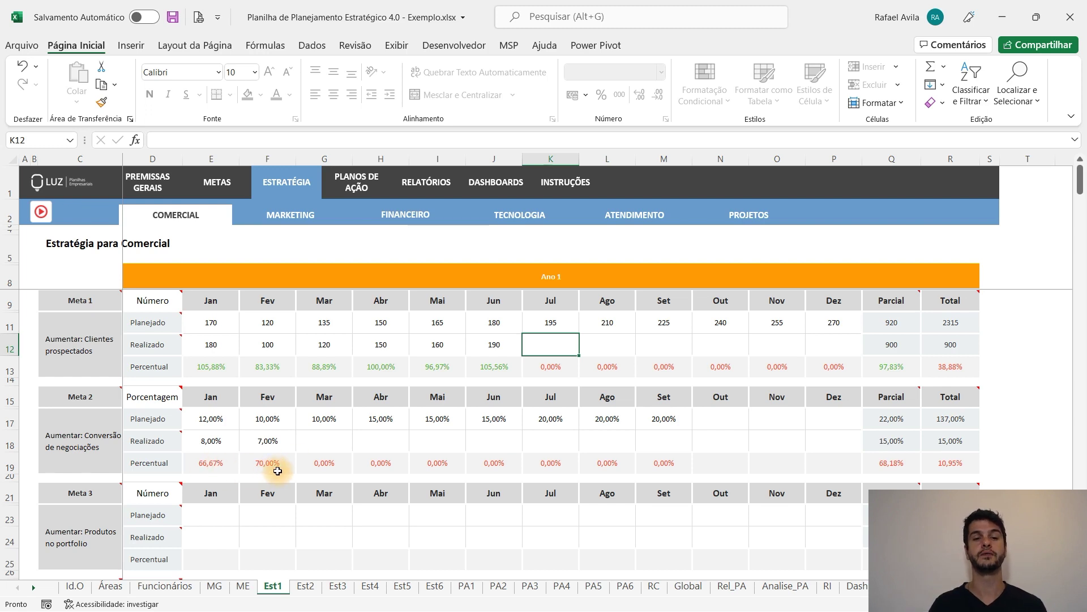
# - Enter Meta 2's realized values of 10% for March, 13% for April, 14% for May and 15% for June
pyautogui.click(332, 441)
pyautogui.write('10')
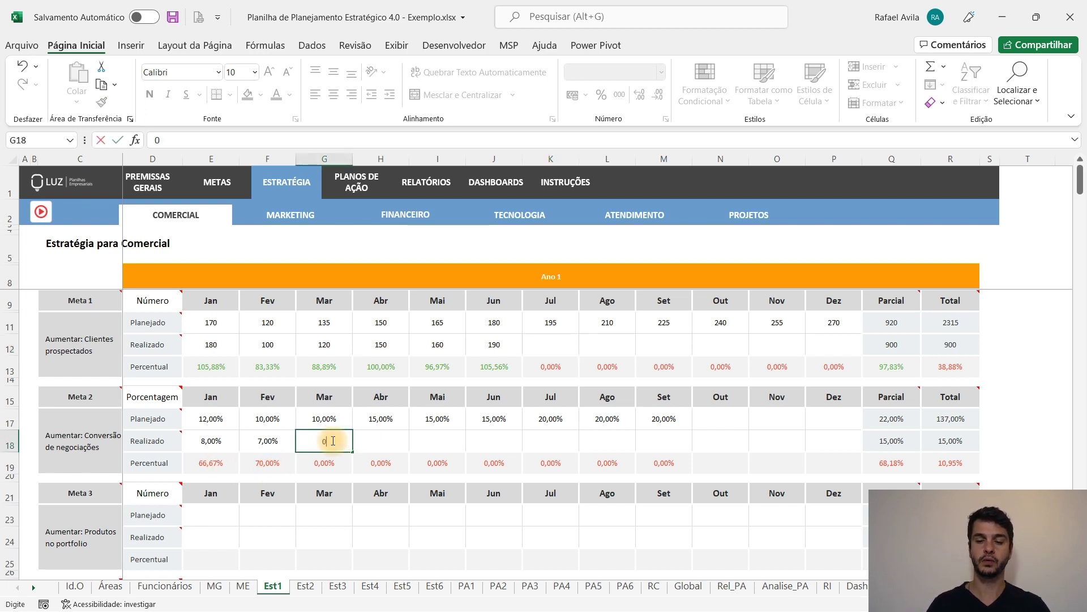
pyautogui.press('Tab')
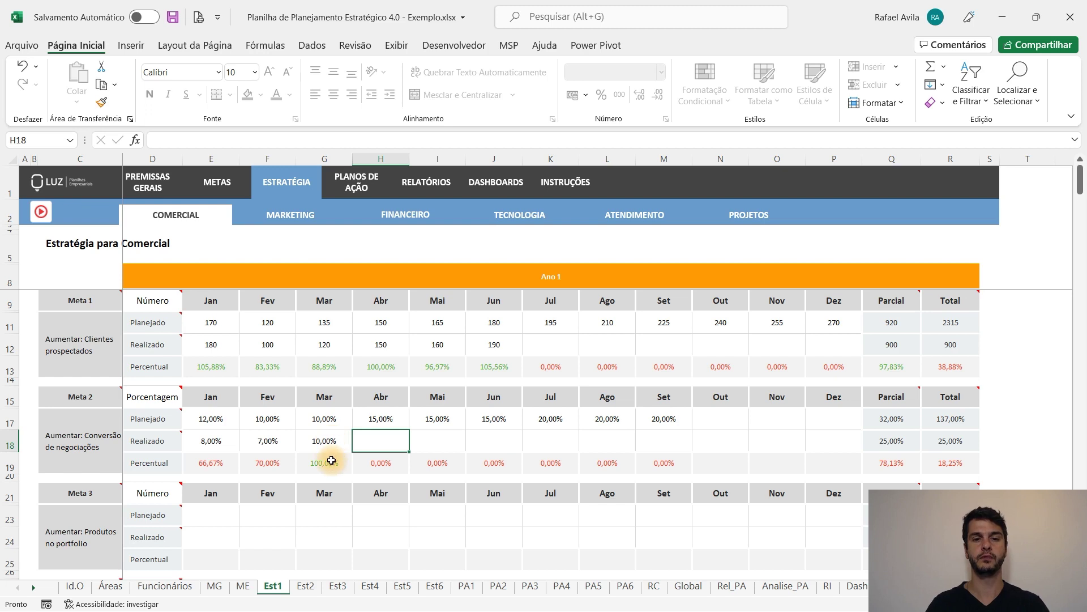
pyautogui.write('13')
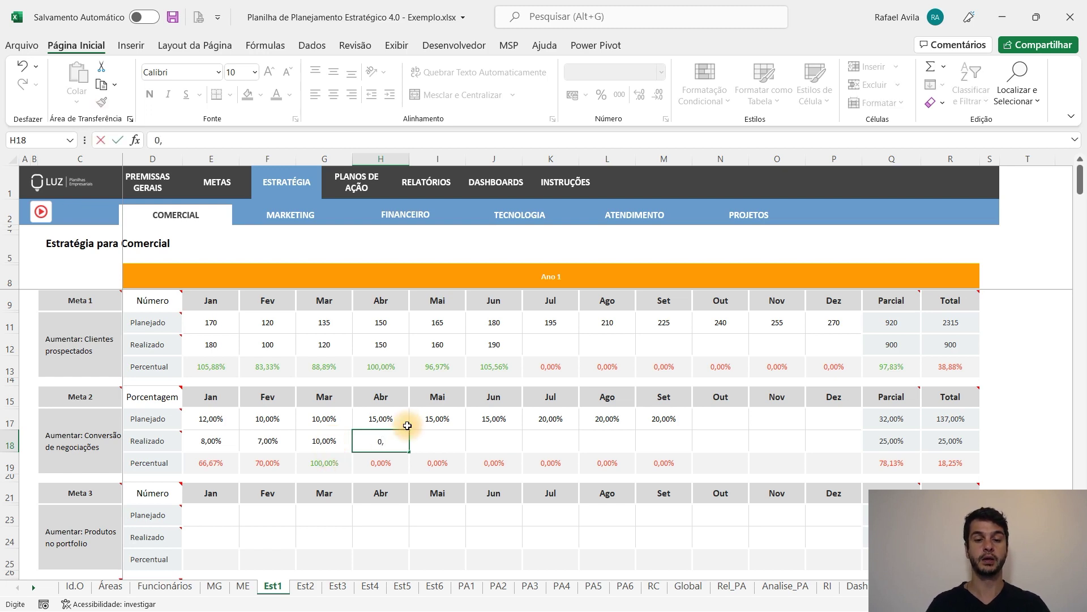
pyautogui.press('Tab')
pyautogui.write('14')
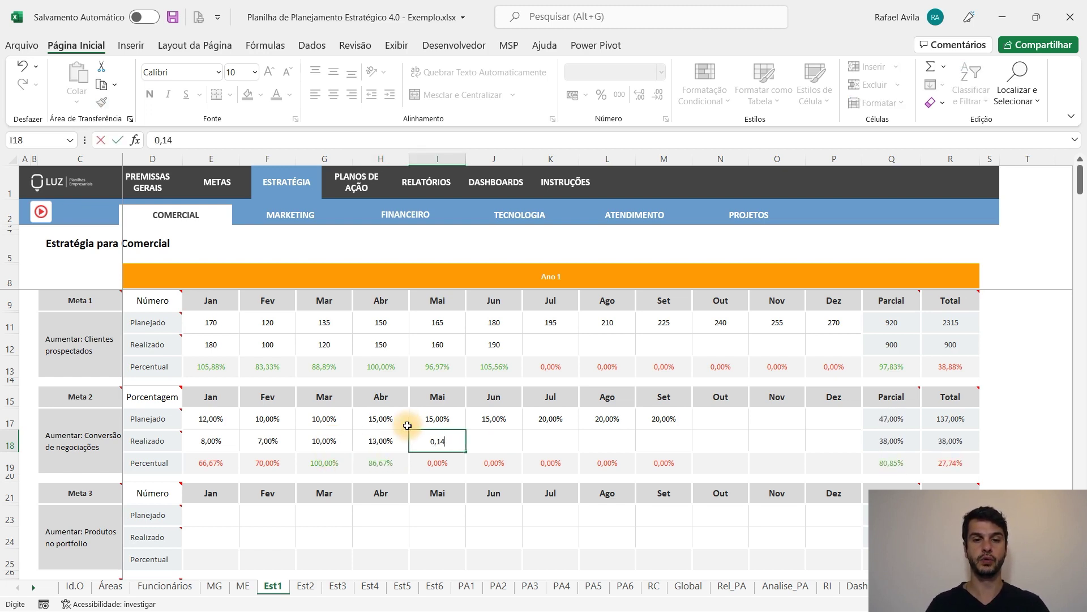
pyautogui.press('Tab')
pyautogui.write('0,15')
pyautogui.press('Tab')
# - Set Meta 2's realized July value to 0,15 and copy it to August and September
pyautogui.write('0,')
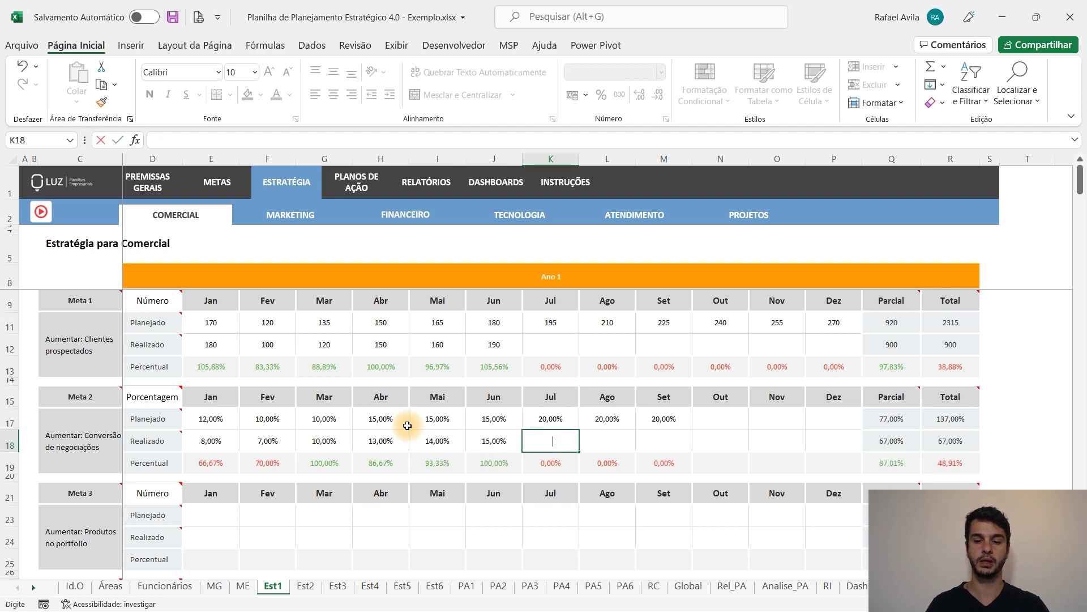
pyautogui.write('15')
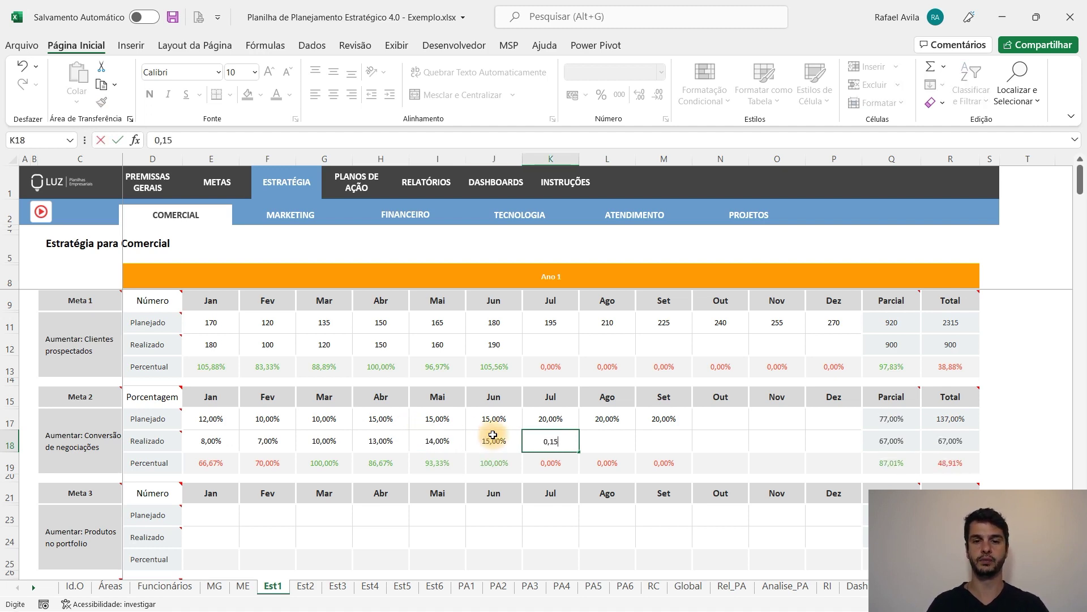
pyautogui.press('Tab')
pyautogui.click(546, 442)
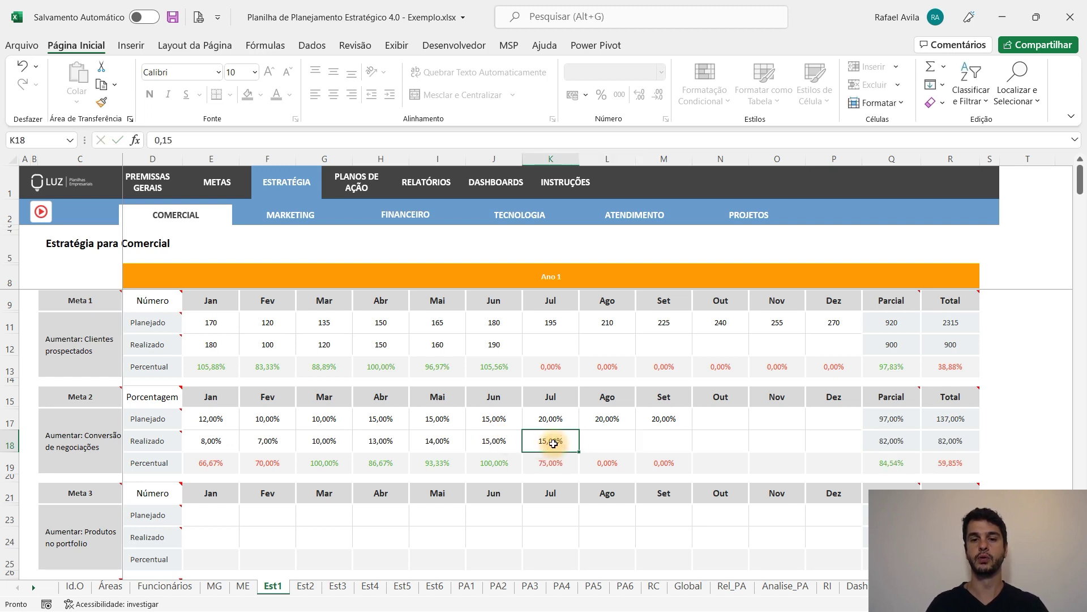
pyautogui.moveTo(579, 451); pyautogui.dragTo(669, 447)
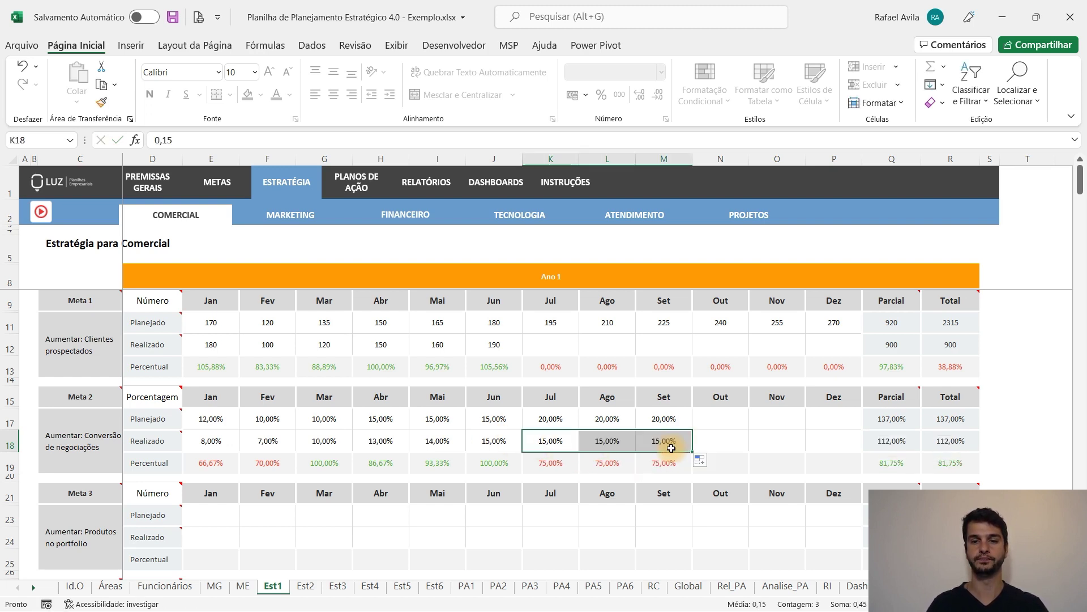
pyautogui.click(713, 444)
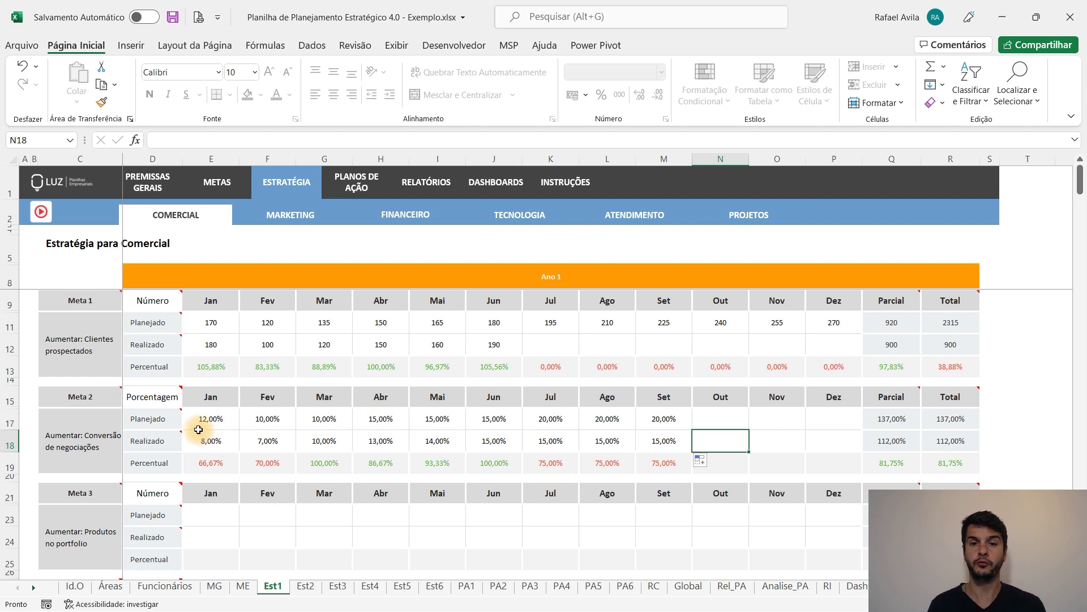
# - Clear Meta 2's realized values for July through September
pyautogui.moveTo(546, 441); pyautogui.dragTo(668, 441)
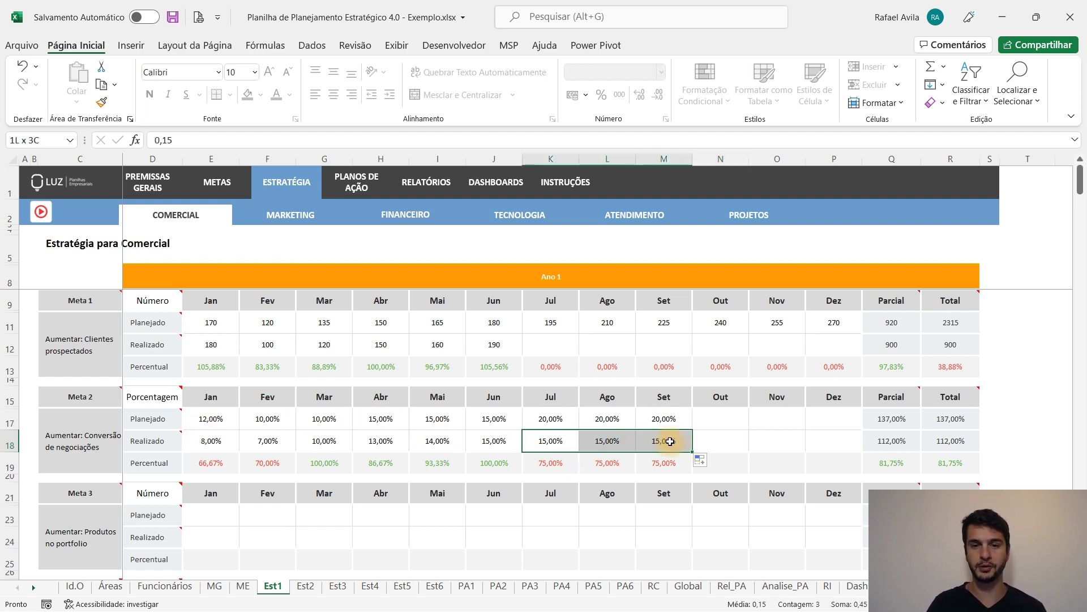
pyautogui.press('Delete')
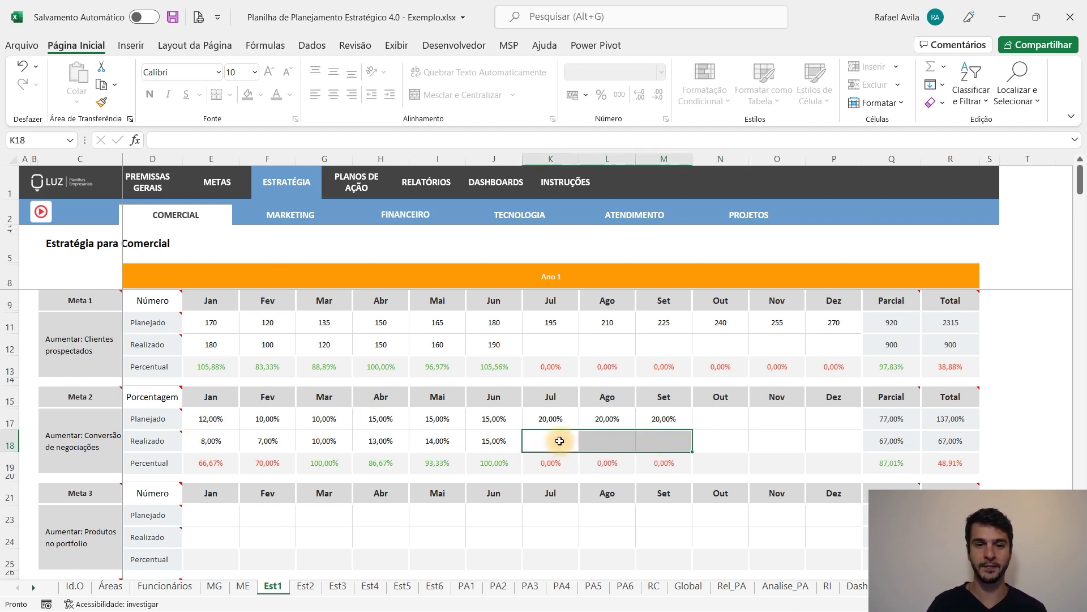
pyautogui.click(492, 440)
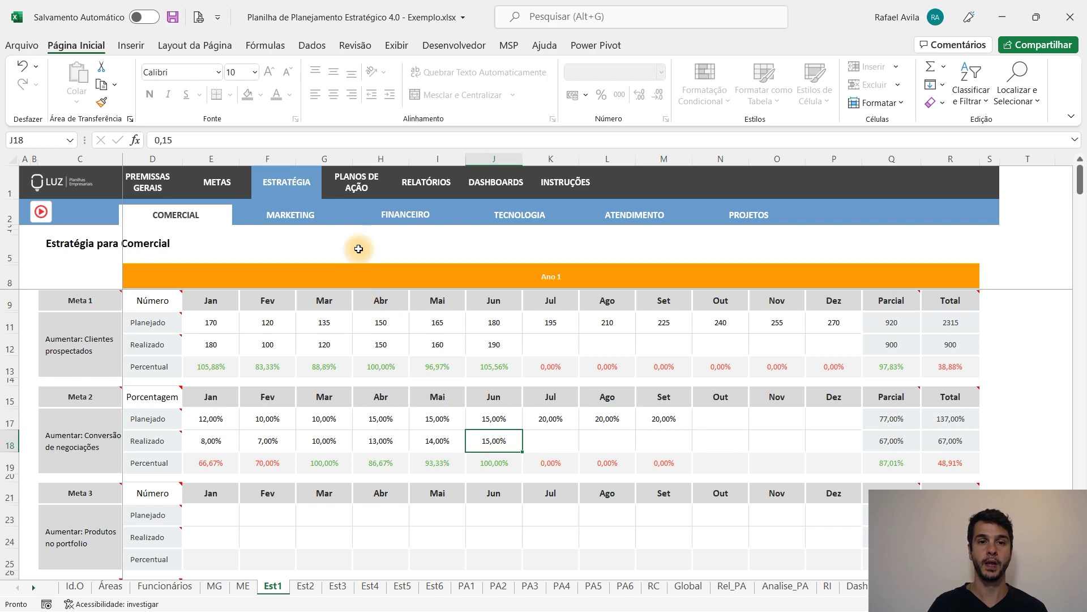
# - Check the Comercial area's planned-versus-realized results in the Acompanhamento report and return to the strategy sheet
pyautogui.click(411, 190)
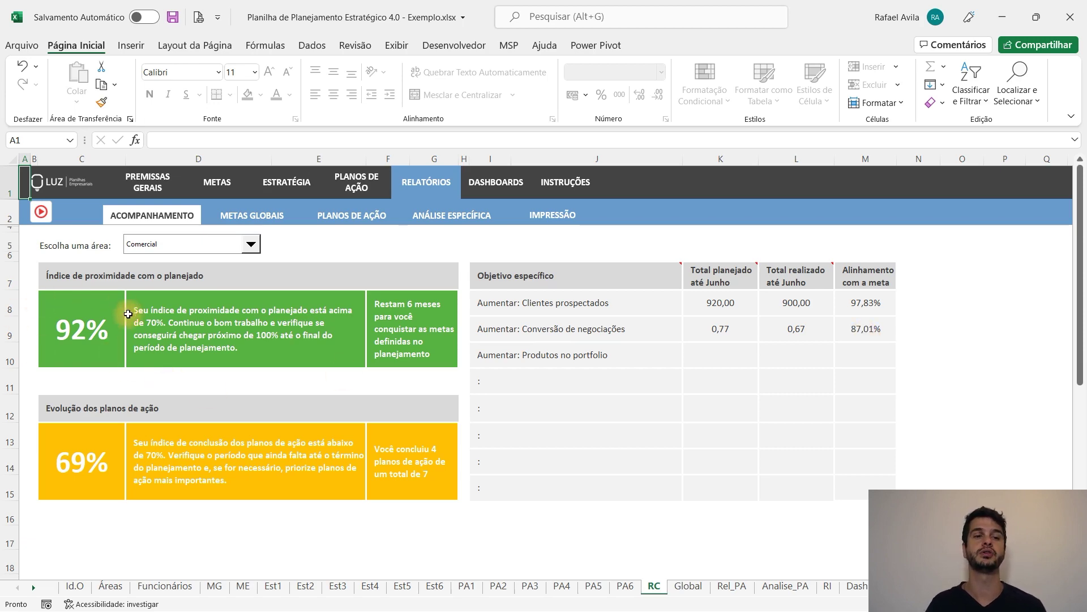
pyautogui.click(307, 197)
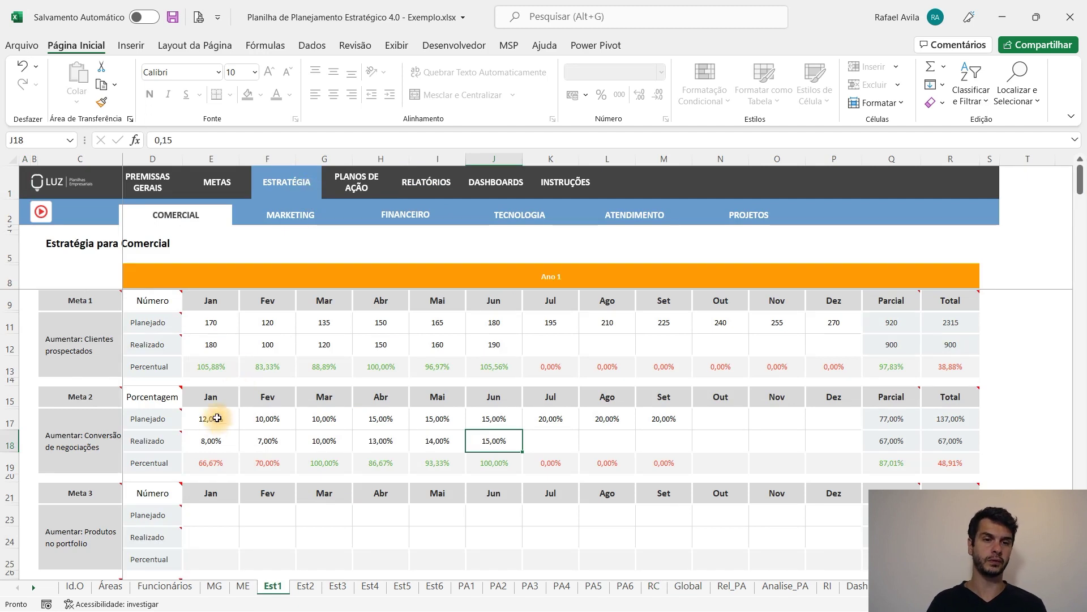
# - Set Meta 2's realized January value to 0,03 and copy it across February through June
pyautogui.click(223, 443)
pyautogui.write('0')
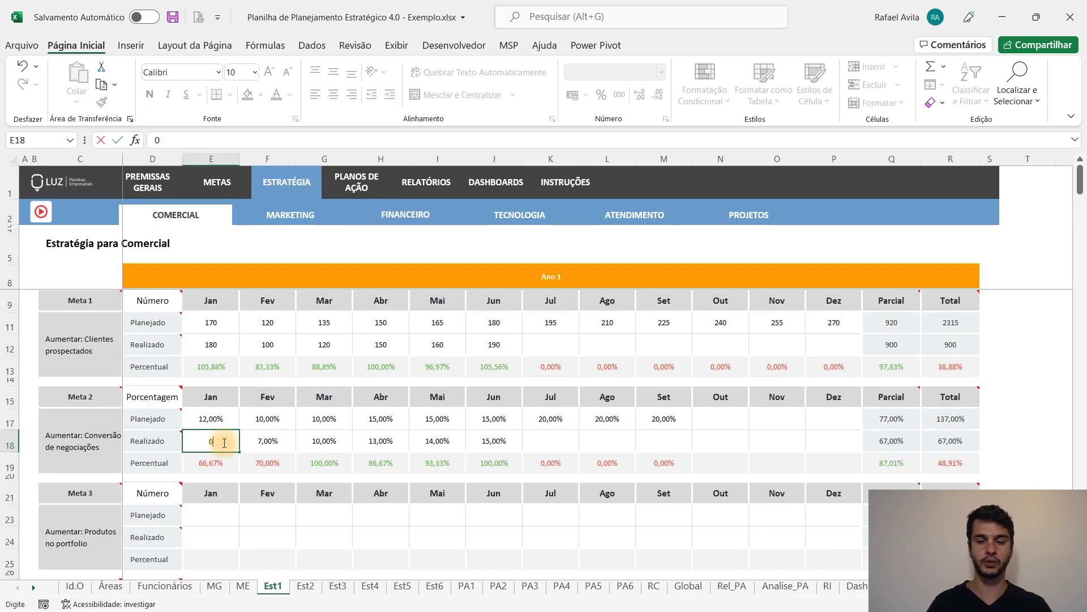
pyautogui.write(',03')
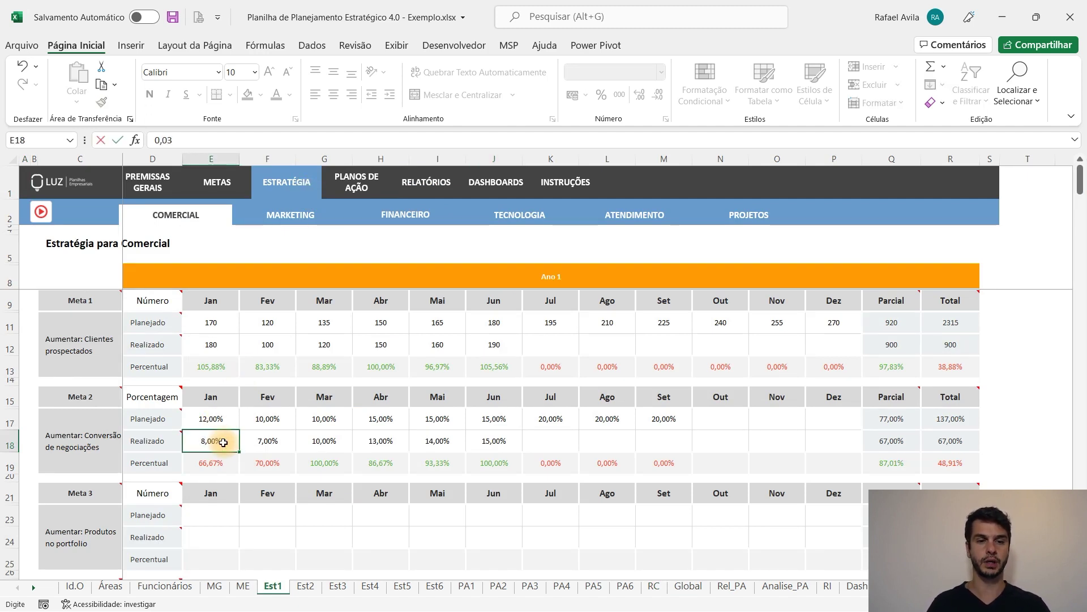
pyautogui.press('Return')
pyautogui.click(223, 442)
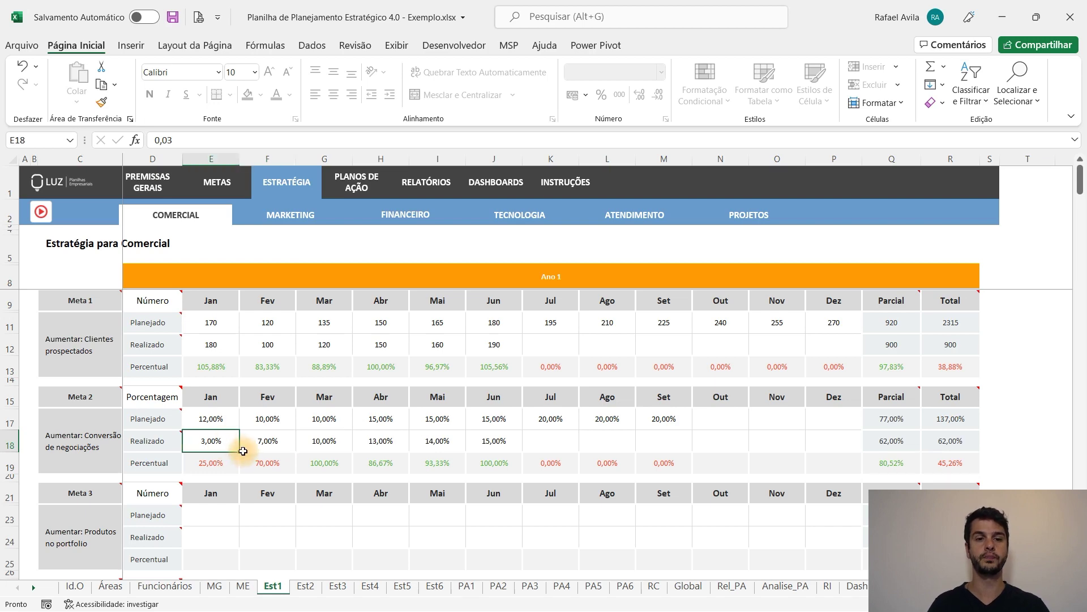
pyautogui.moveTo(239, 451); pyautogui.dragTo(513, 440)
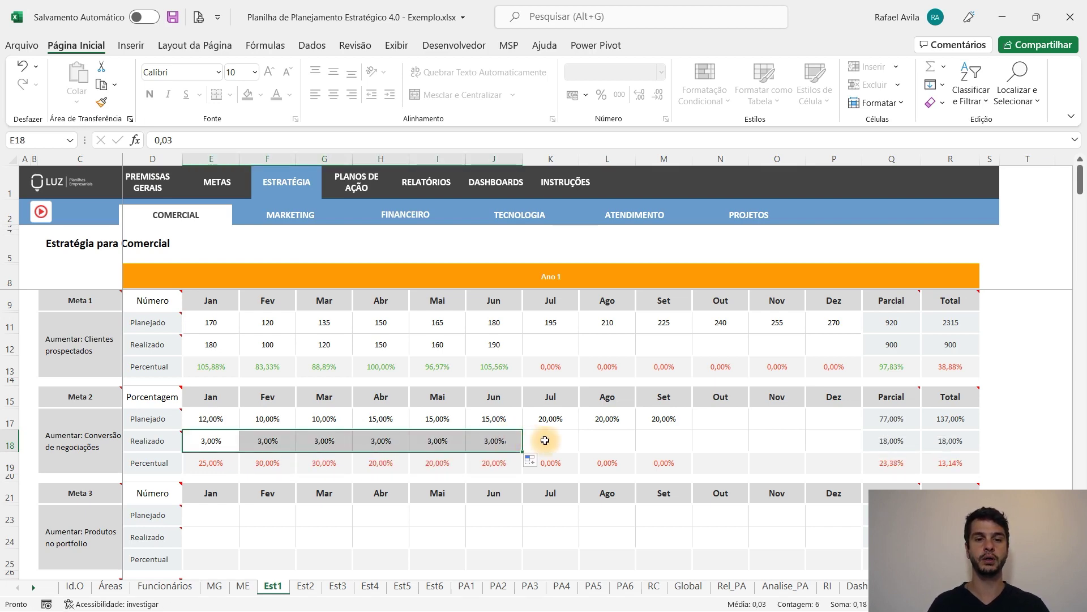
pyautogui.click(545, 441)
# - Recheck the Comercial area's Acompanhamento report and strategy sheet, and open the Passo a Passo instructions page
pyautogui.click(427, 184)
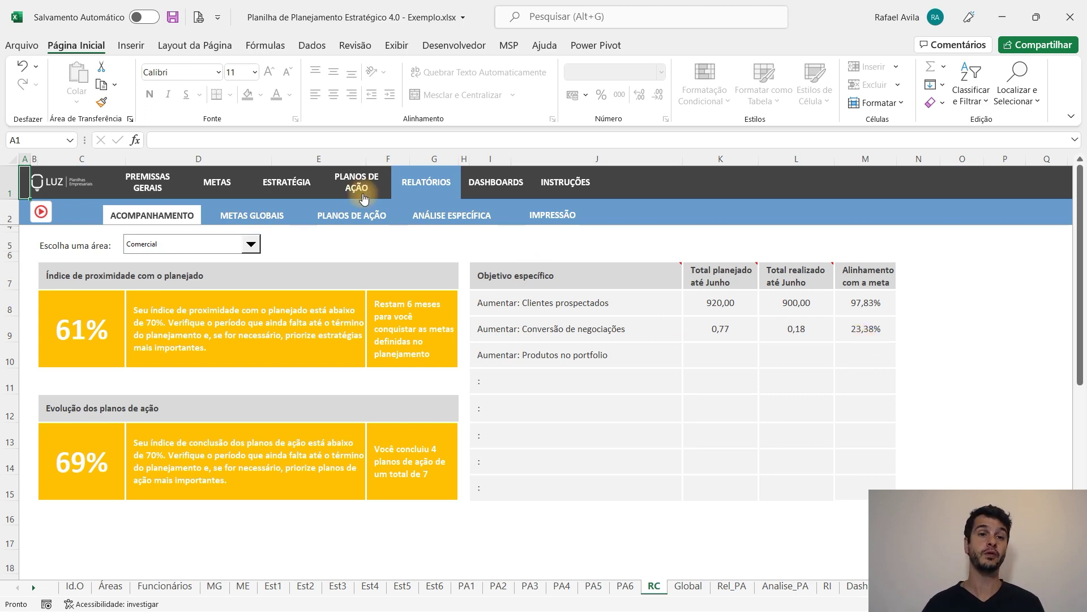
pyautogui.click(291, 187)
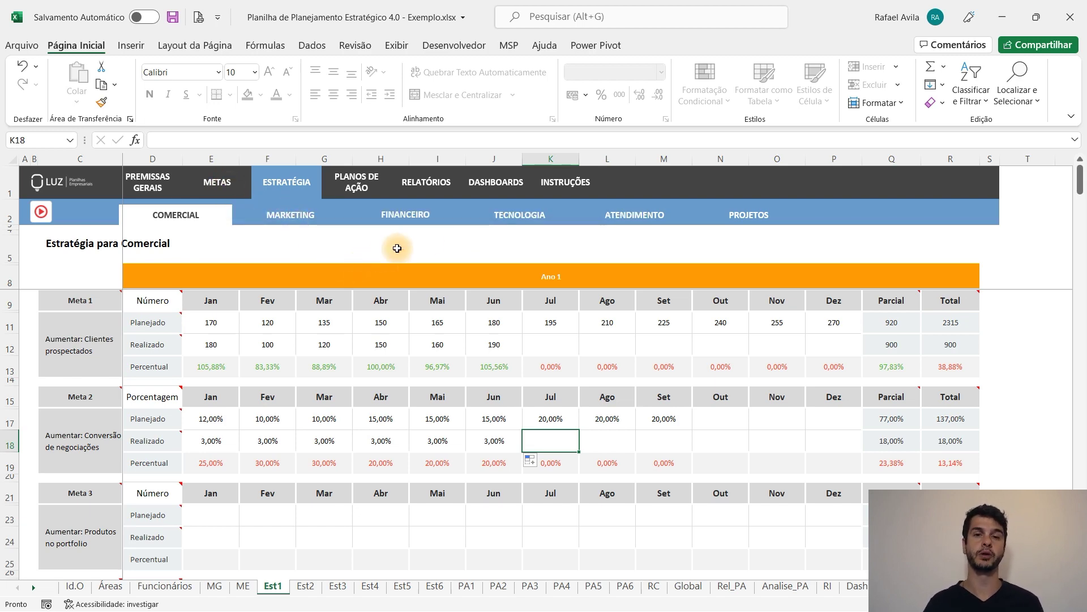
pyautogui.click(574, 185)
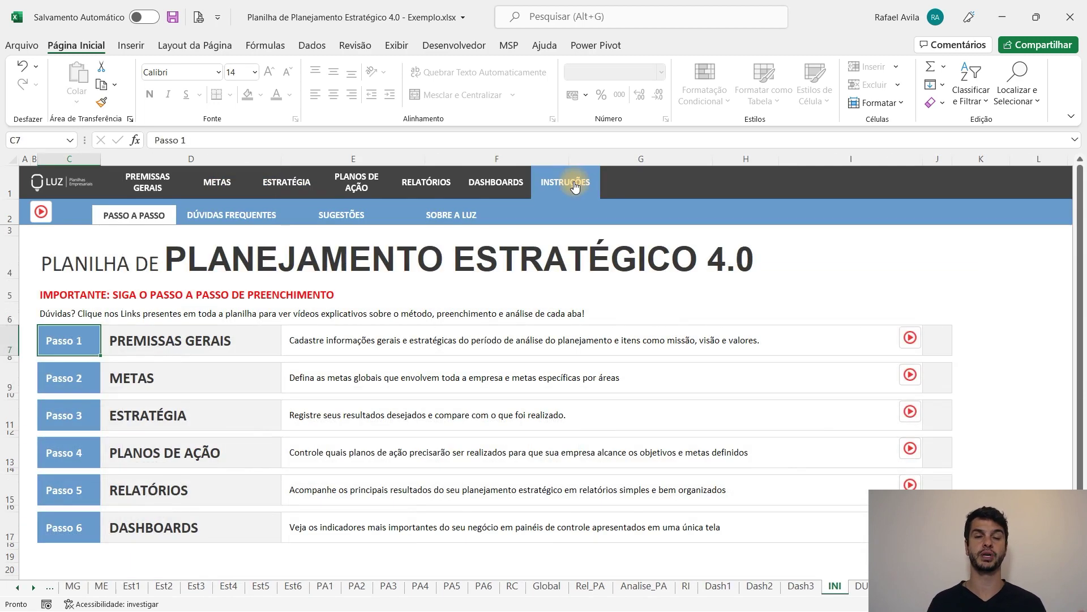